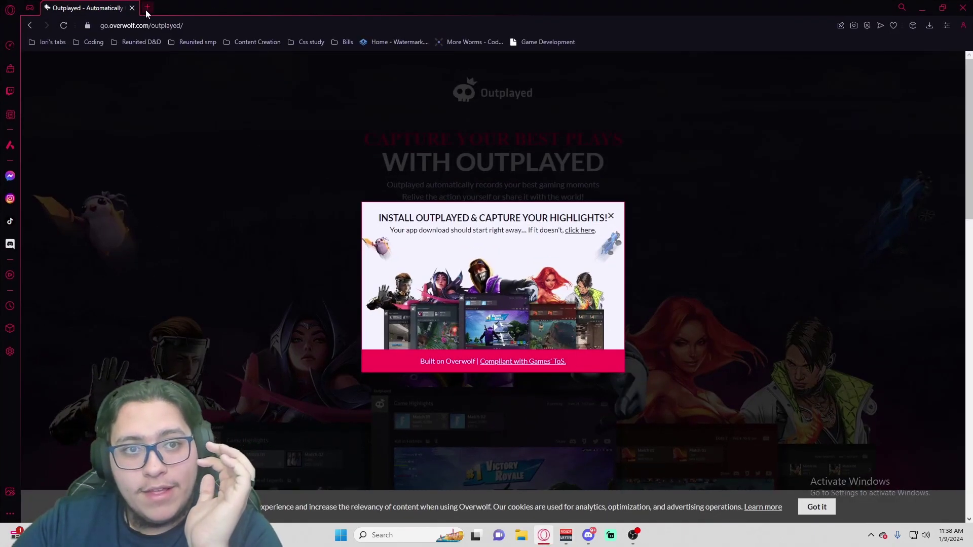
- Google 'outplayed' in a new tab and open the official Outplayed download page
click(146, 7)
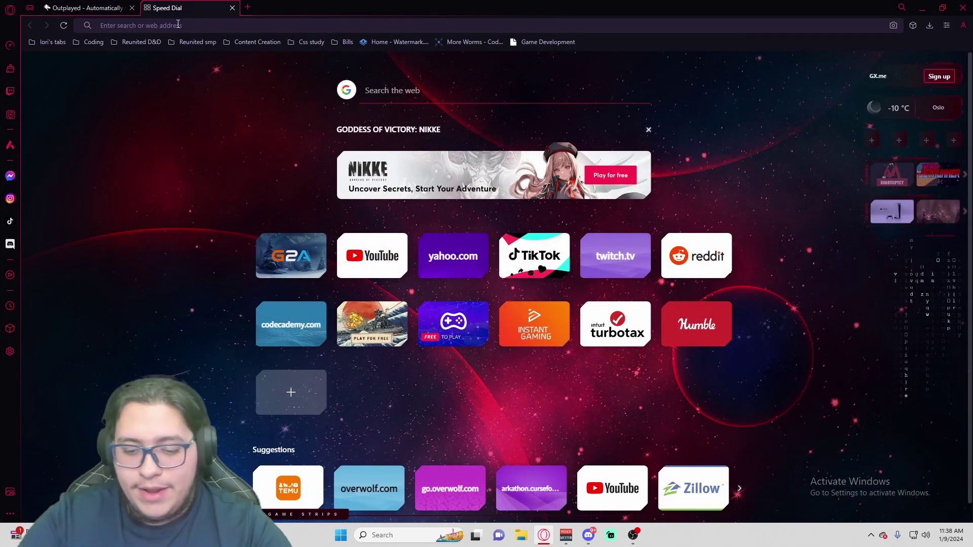
text(outplayed)
key(Return)
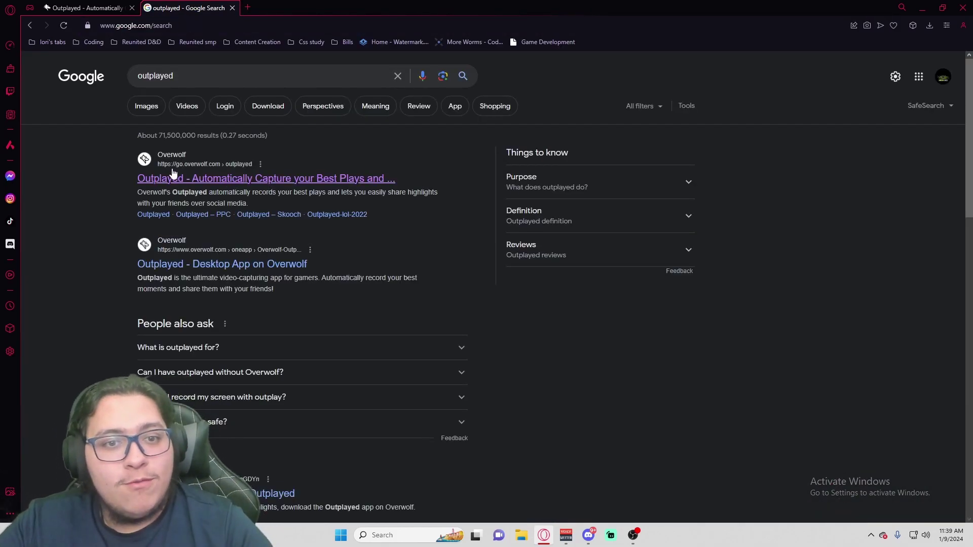
click(172, 184)
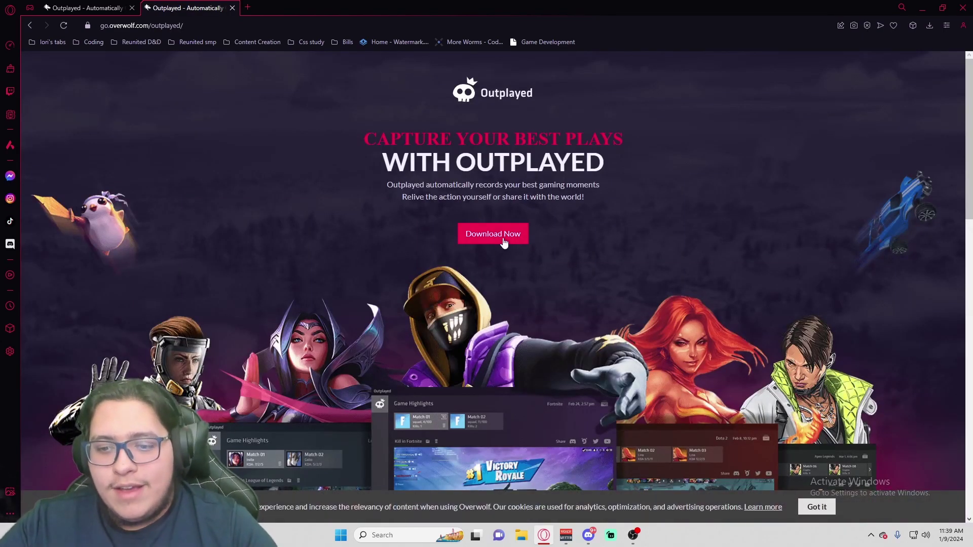
click(522, 536)
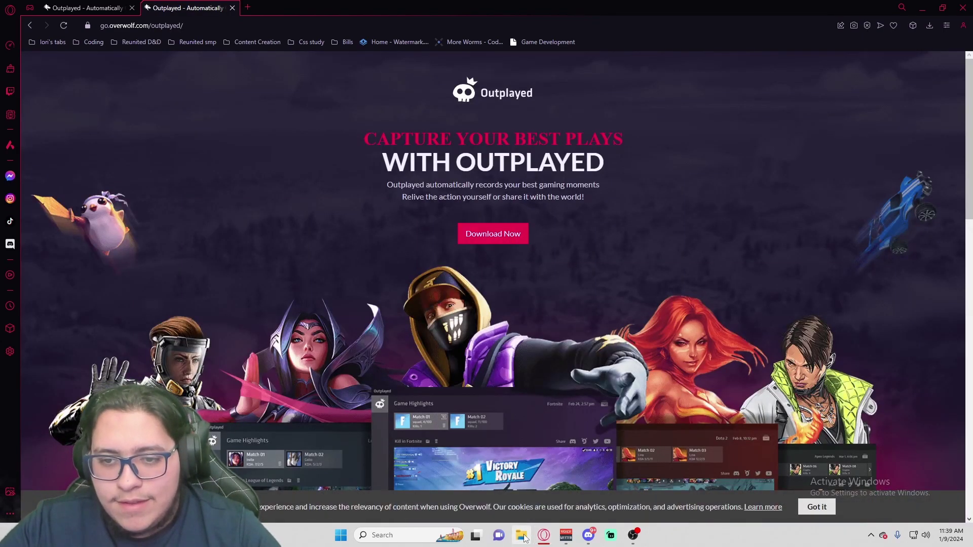
- Confirm the Outplayed installer is in Downloads, close Explorer, and show the desktop
click(361, 172)
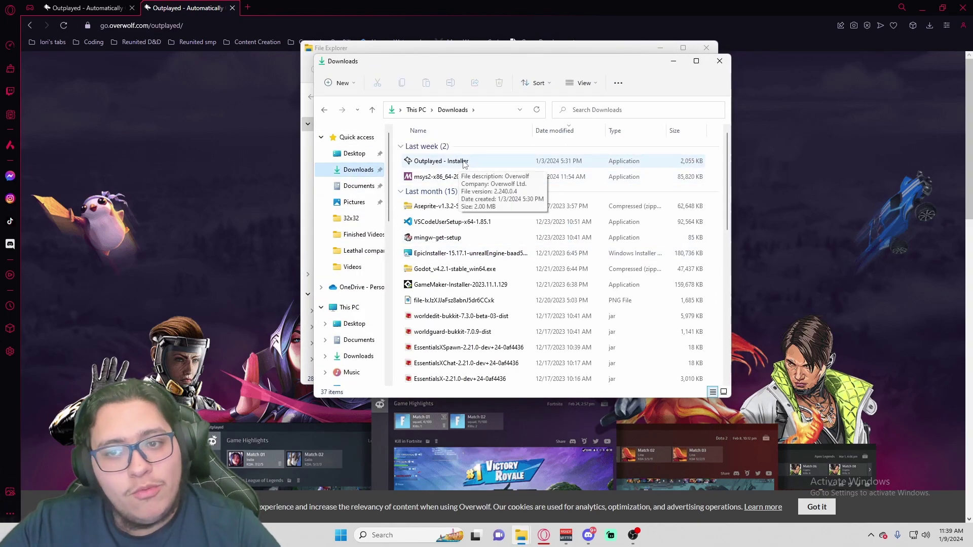
click(720, 61)
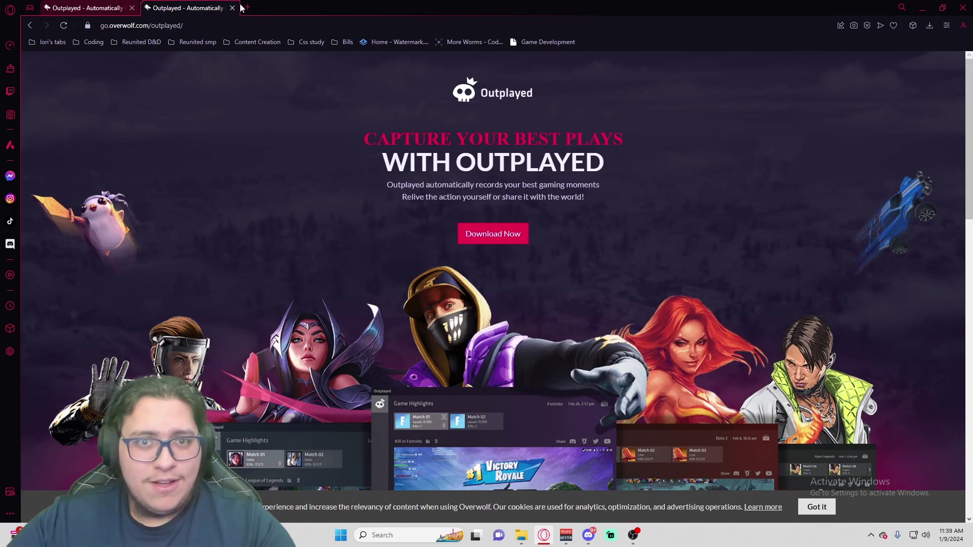
key(super+d)
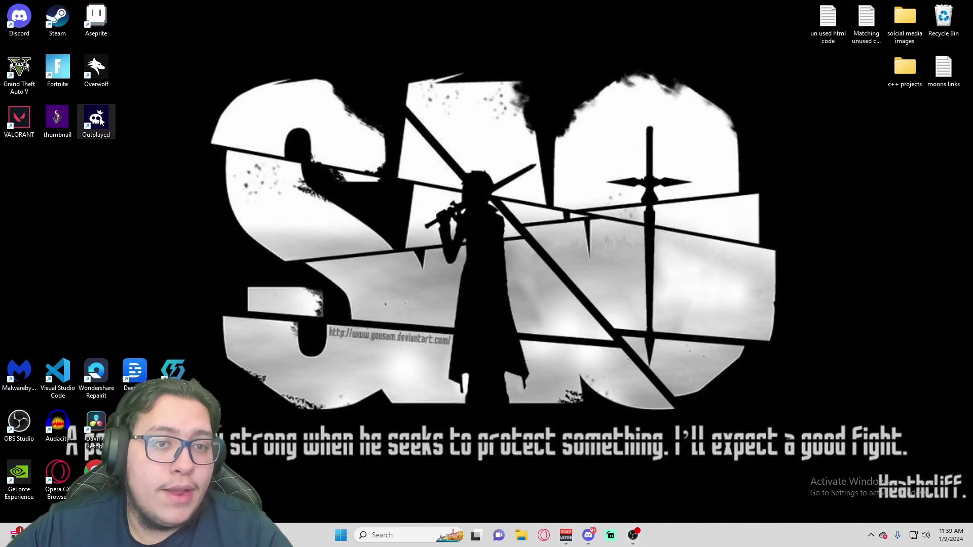
- Launch Outplayed, open the supported games list, and add then remove Battlefleet Gothic: Armada
double_click(97, 120)
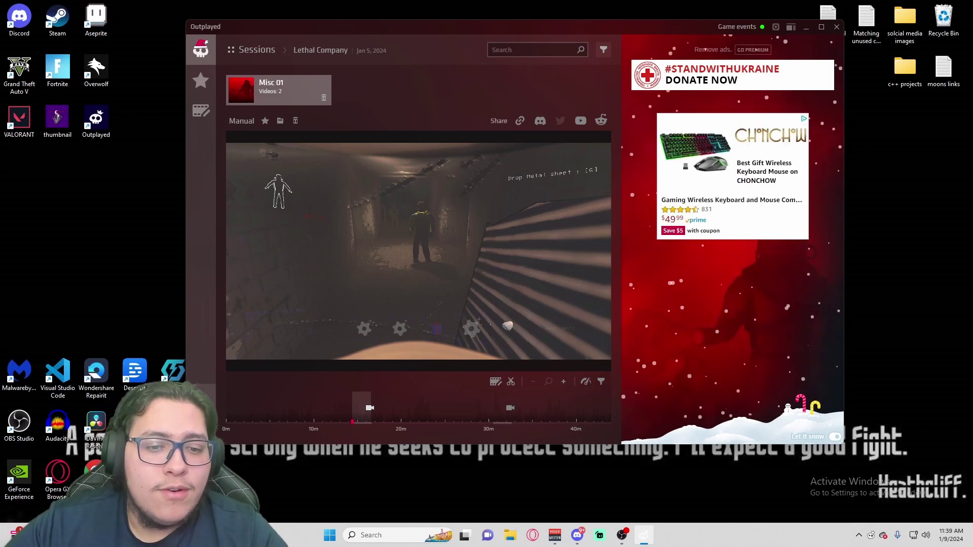
click(201, 429)
click(318, 210)
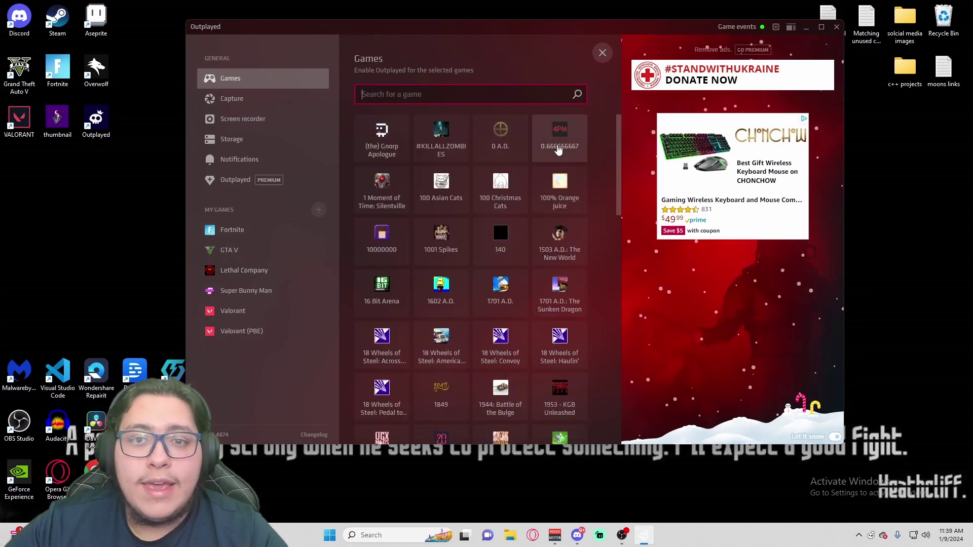
scroll(522, 205, down, 10)
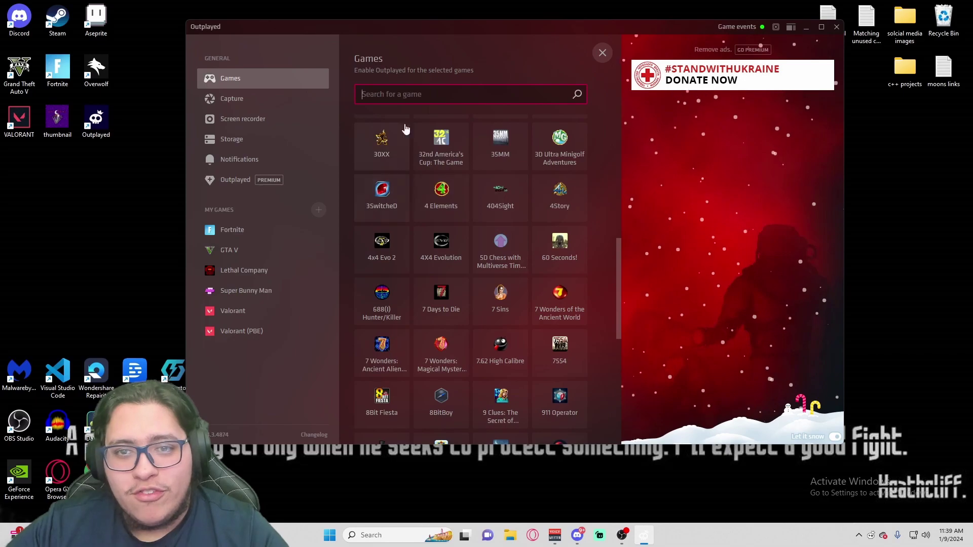
scroll(420, 208, down, 5)
scroll(420, 208, down, 10)
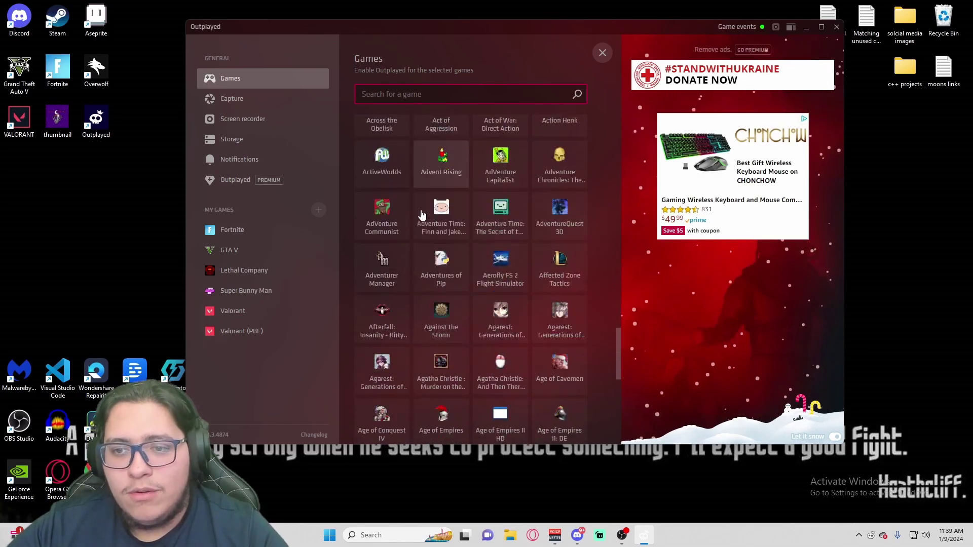
scroll(418, 221, down, 10)
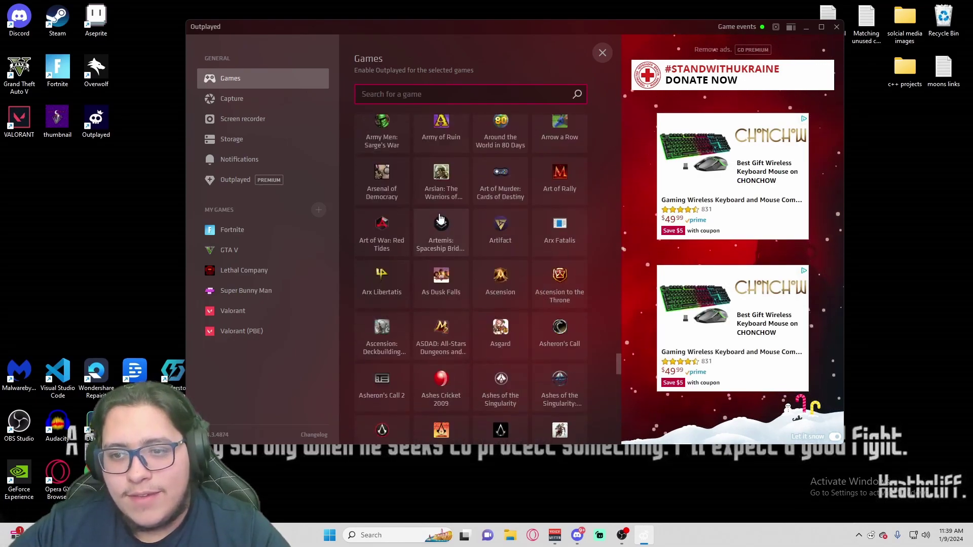
scroll(474, 209, down, 5)
click(500, 216)
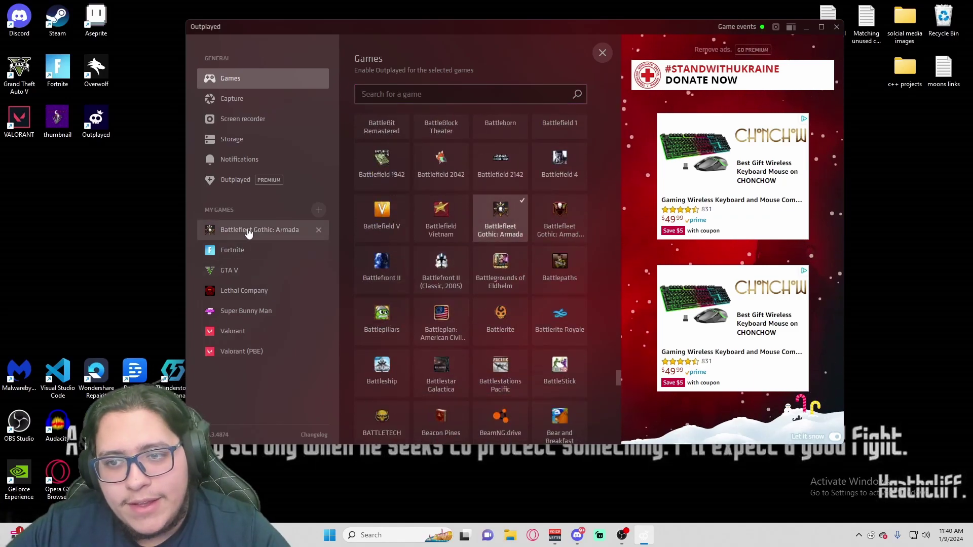
click(499, 236)
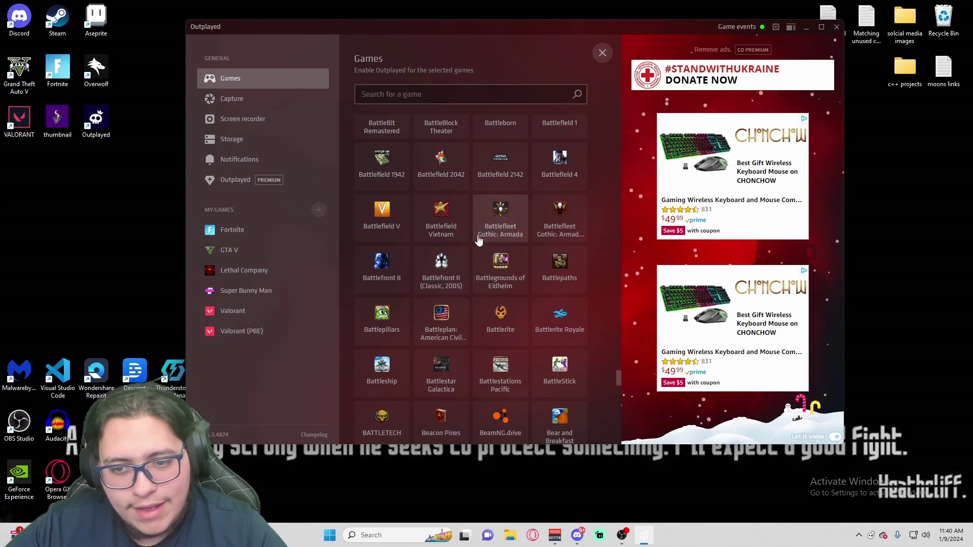
scroll(461, 240, down, 10)
scroll(430, 210, down, 5)
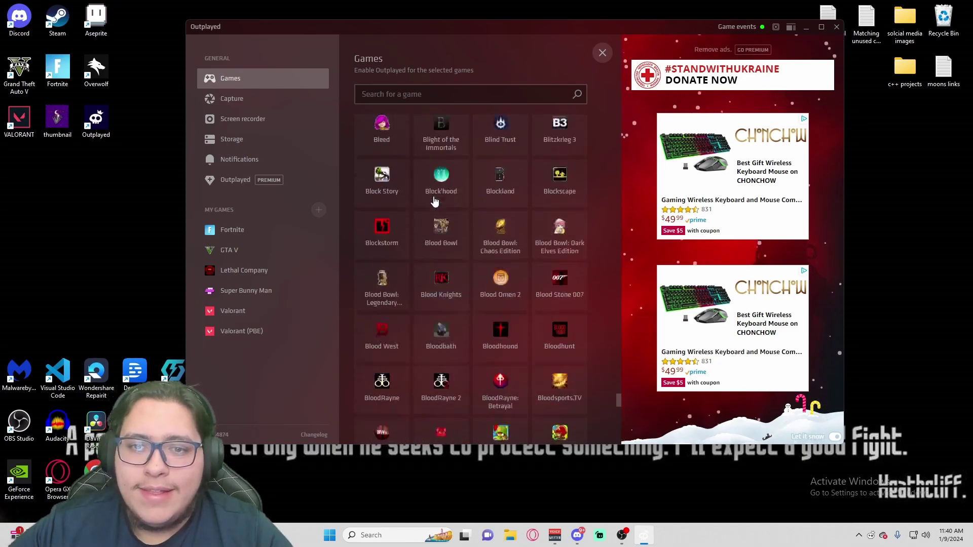
- Search for and enable capture for The Forest and Sons of the Forest, then close settings
click(431, 97)
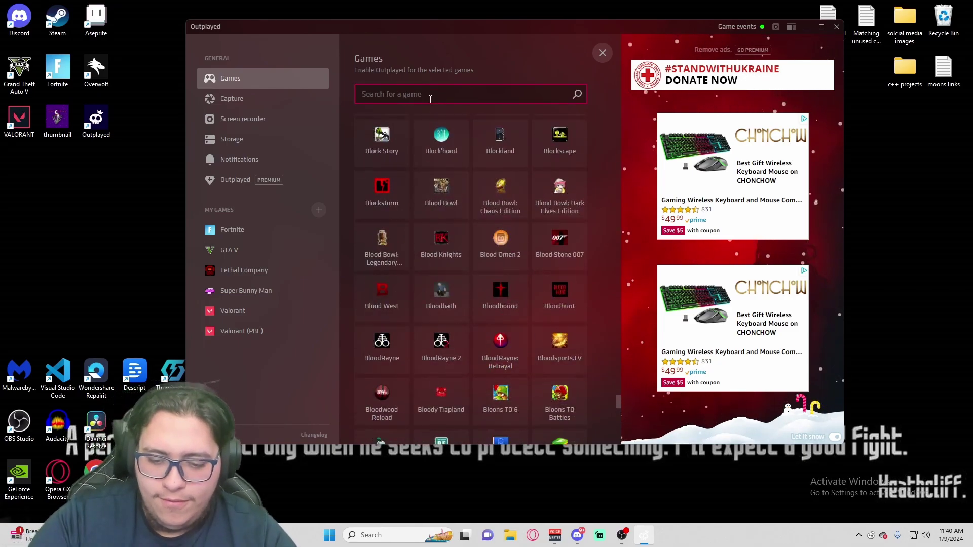
text(the fore)
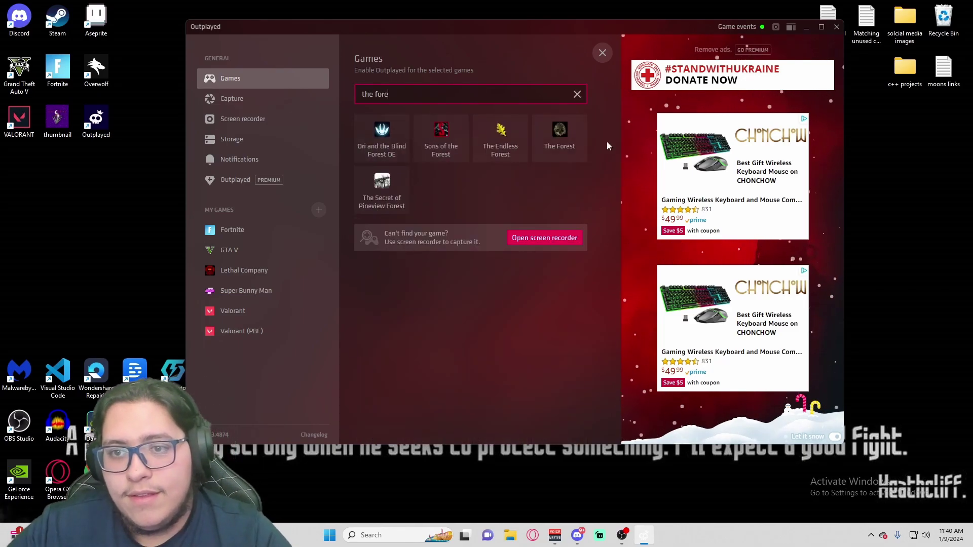
click(560, 136)
click(419, 93)
key(ctrl+a)
text(sons)
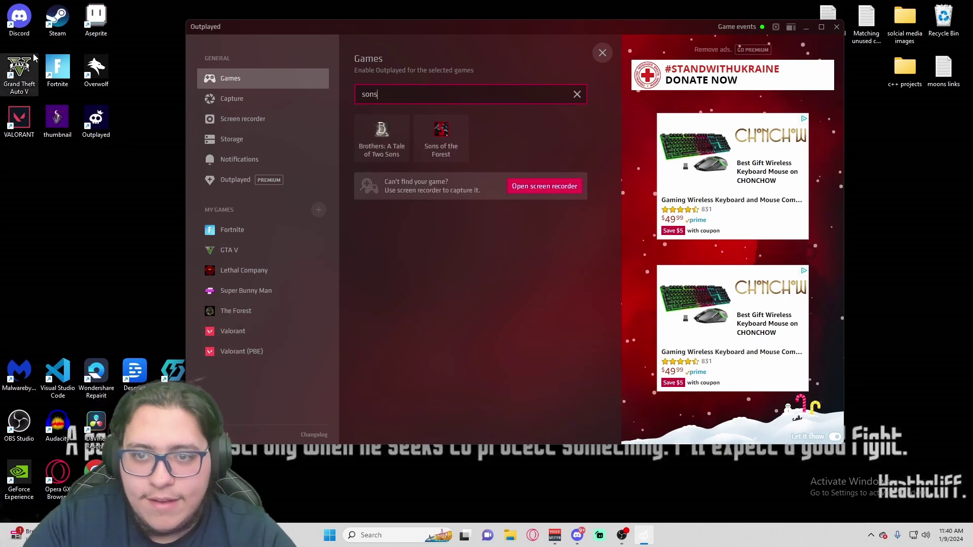
click(449, 140)
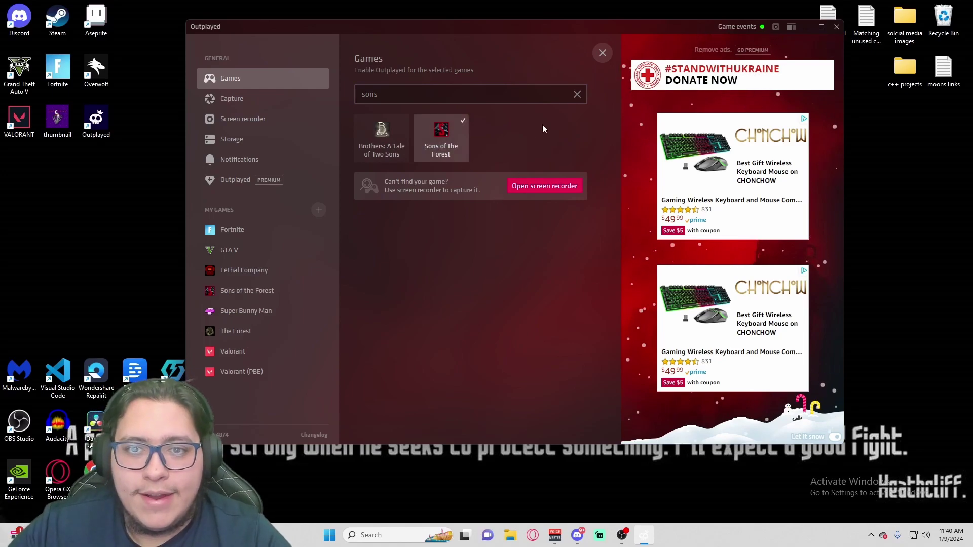
click(603, 53)
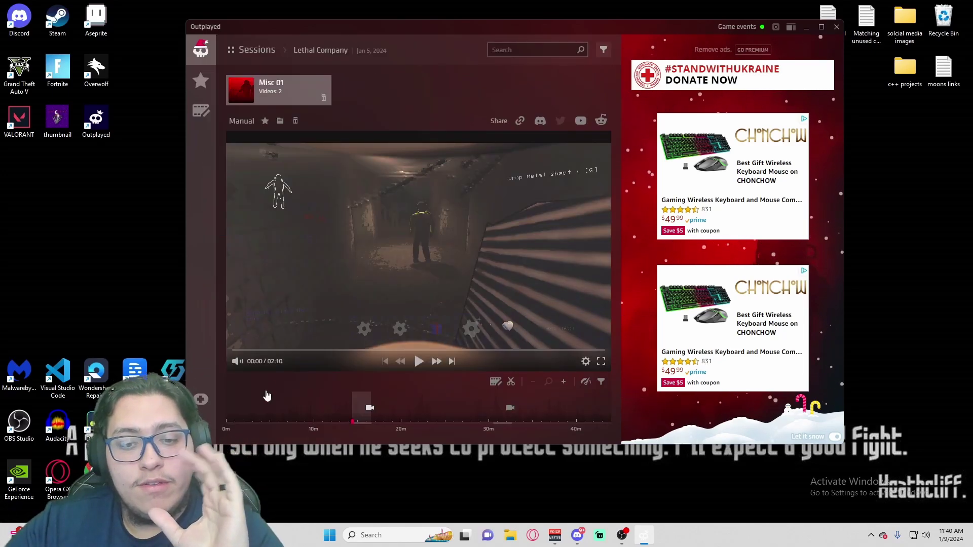
- Play the Misc 01 Lethal Company recording, pause on the gift box, and move the window right
click(201, 399)
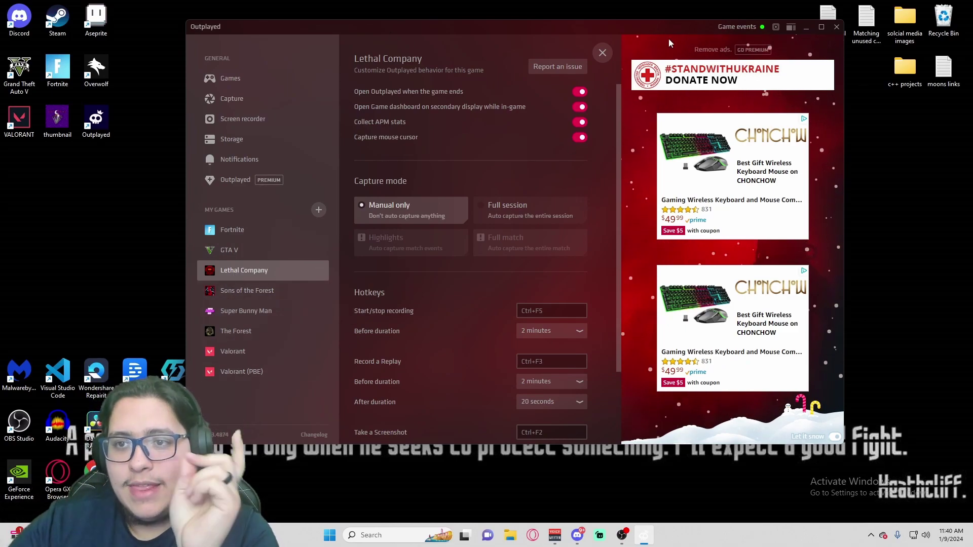
click(602, 53)
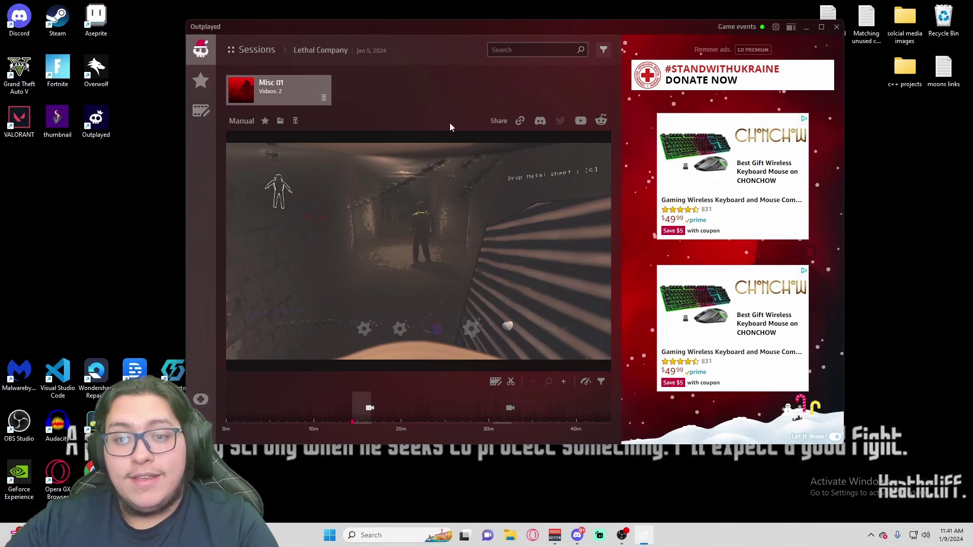
mouse_move(376, 303)
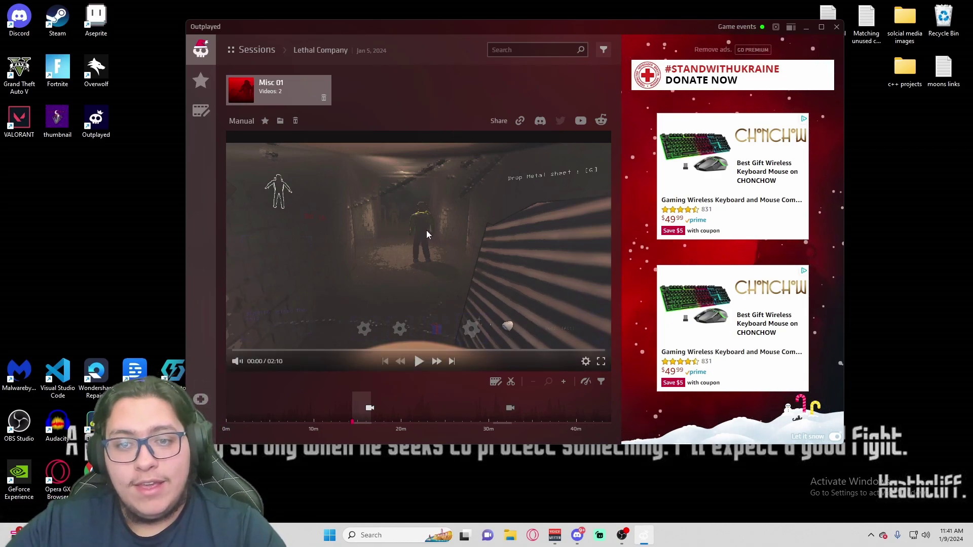
click(416, 365)
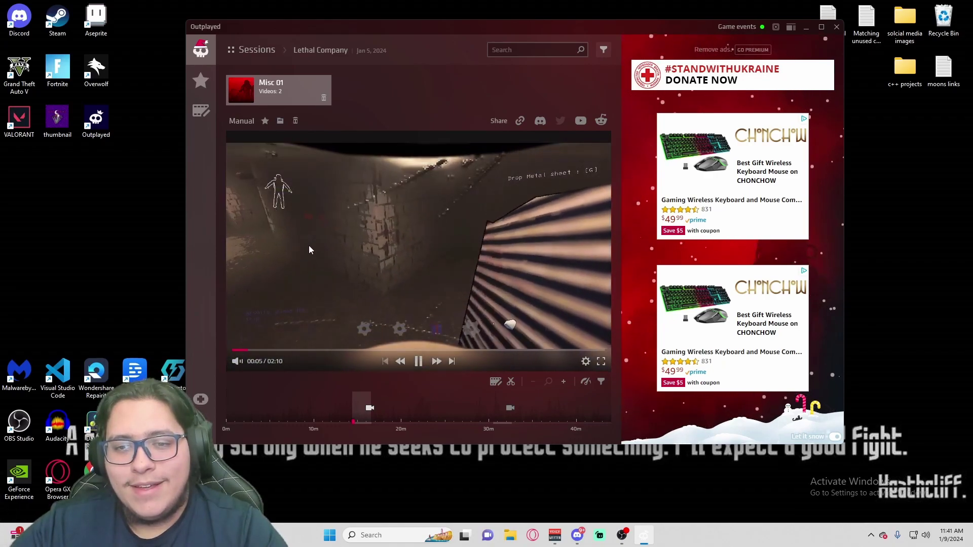
click(419, 361)
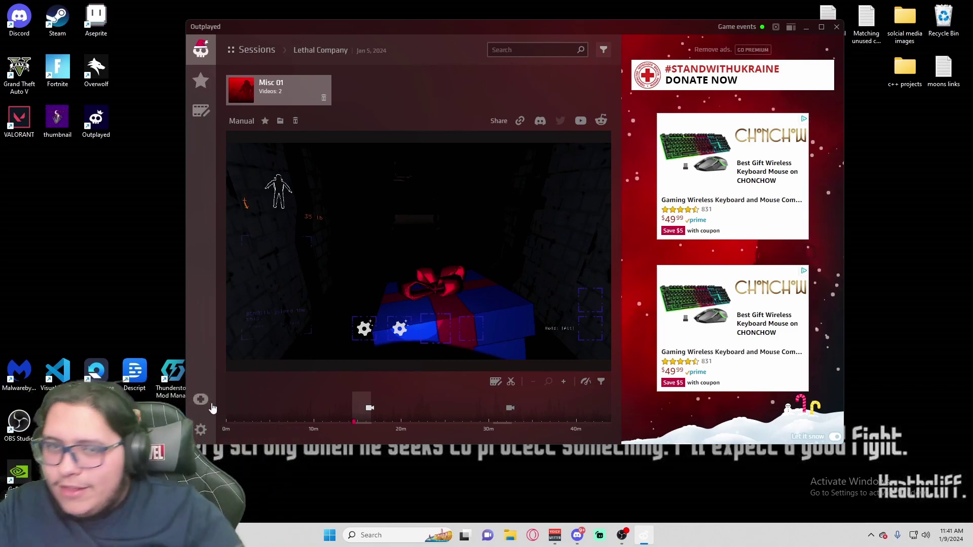
drag(457, 44, 548, 27)
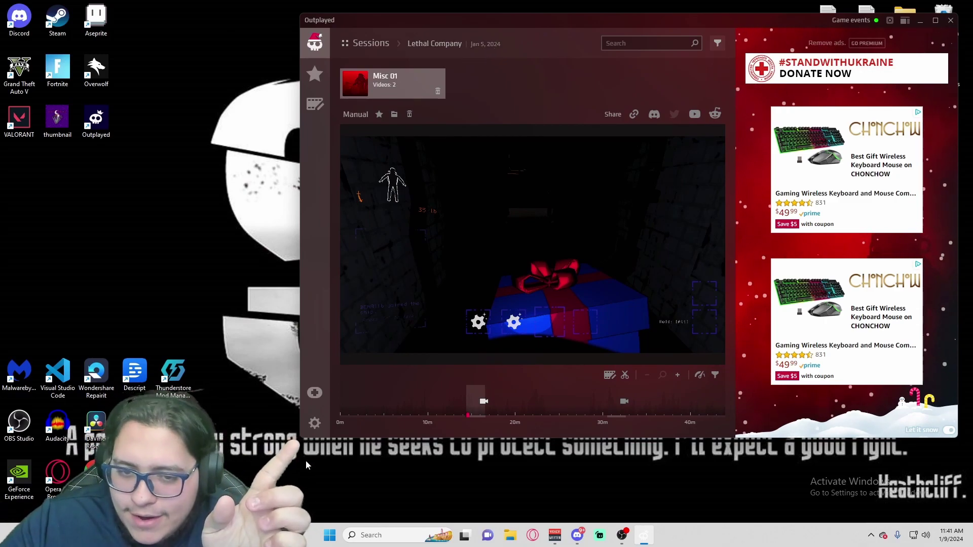
- Browse Capture settings, expanding and collapsing Video advanced options, down to audio volumes and webcam
click(314, 424)
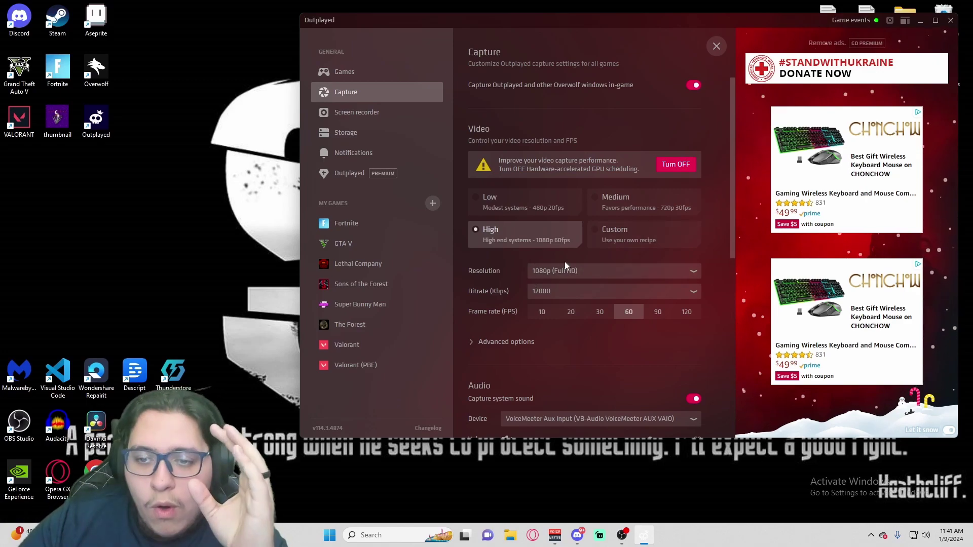
scroll(611, 294, down, 3)
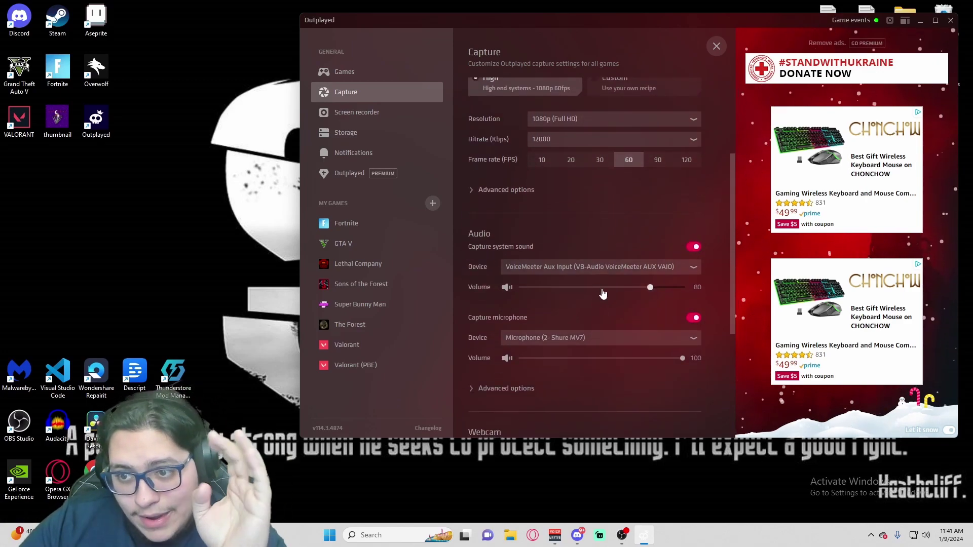
scroll(603, 294, up, 3)
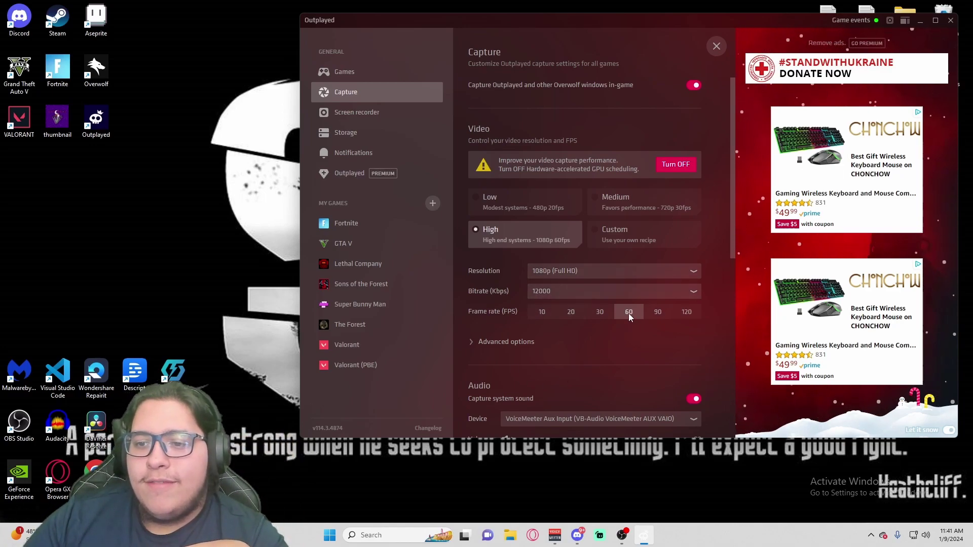
click(502, 342)
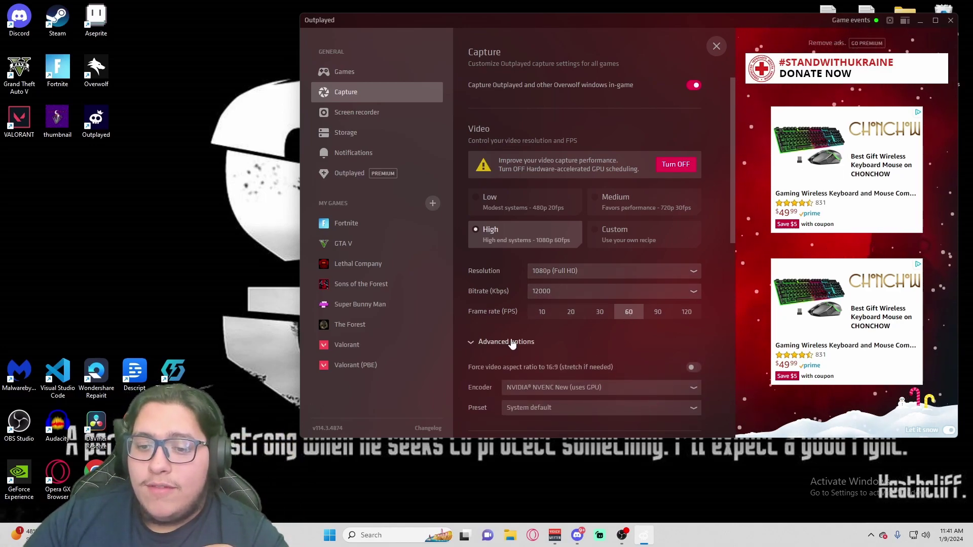
scroll(507, 349, down, 1)
scroll(538, 337, down, 1)
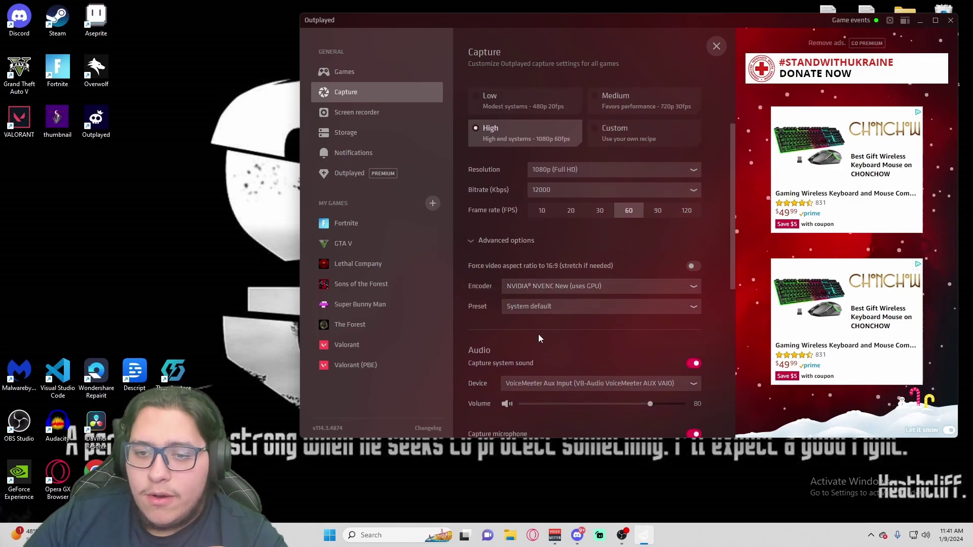
scroll(542, 355, down, 1)
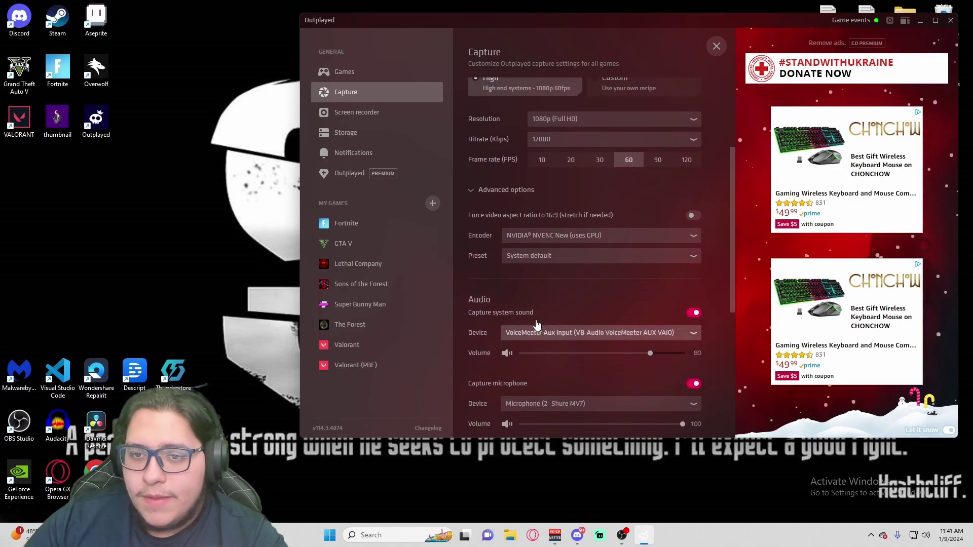
click(499, 190)
scroll(588, 132, down, 1)
scroll(593, 142, down, 2)
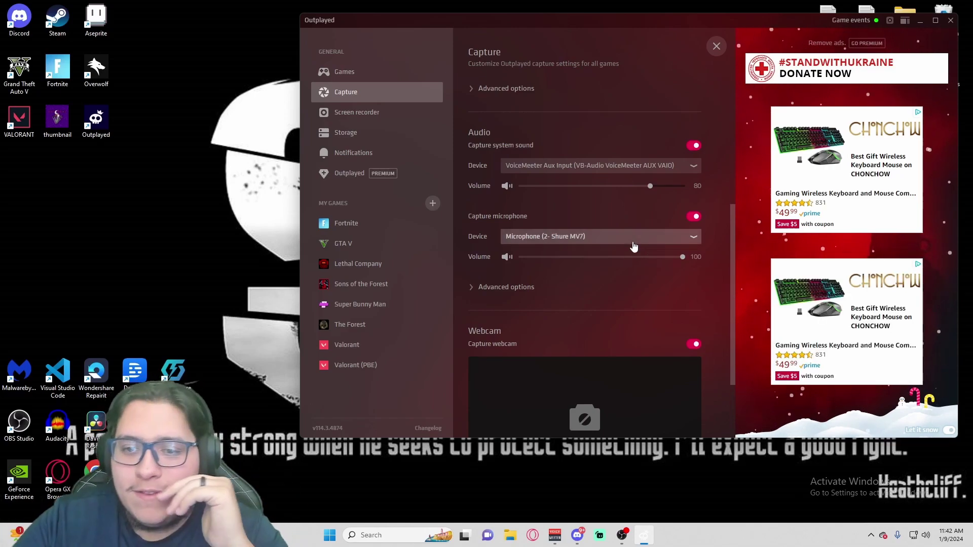
- Expand the advanced audio capture options, then view Fortnite's Manual only capture and Ctrl+F5 hotkey
click(491, 288)
scroll(492, 252, down, 1)
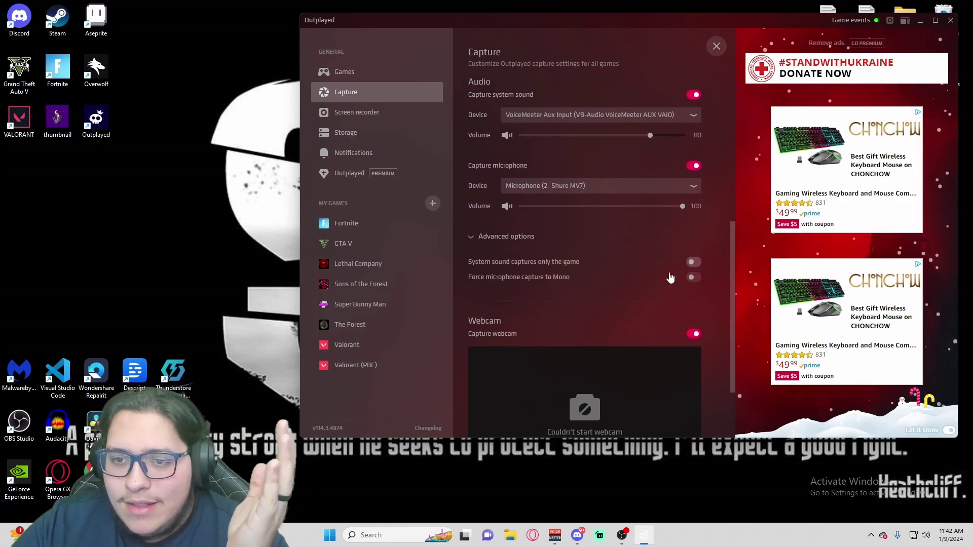
scroll(618, 254, down, 2)
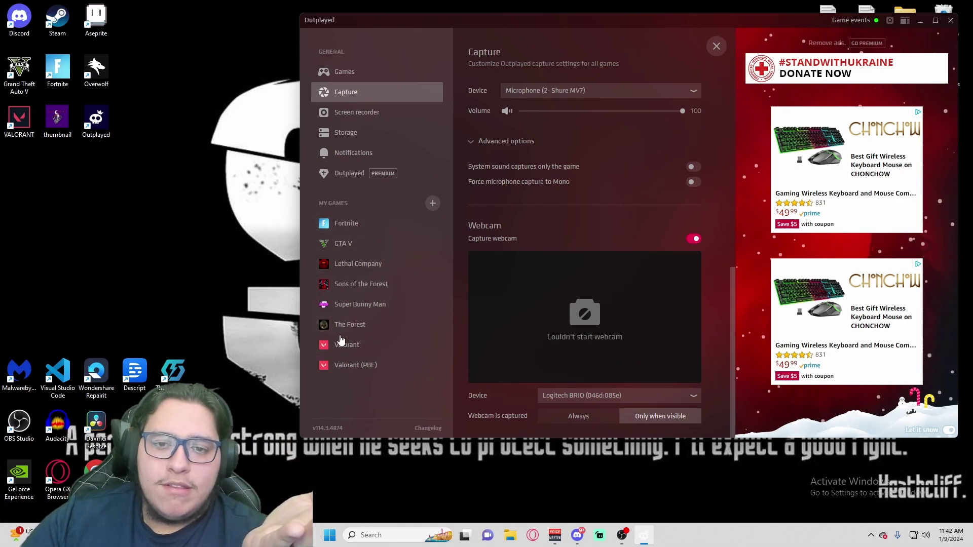
click(355, 224)
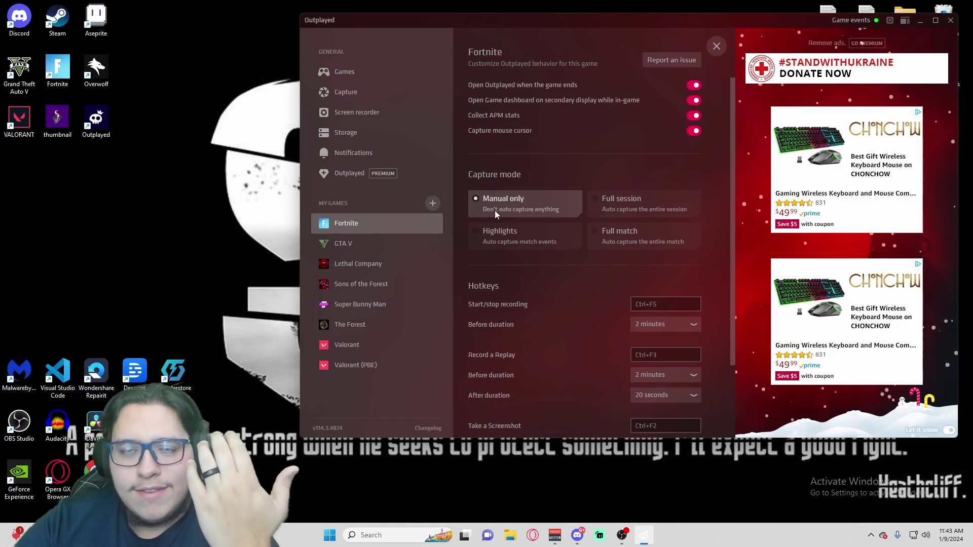
- Preview Highlights capture mode for Fortnite, revert to Manual only, and maximize the window
scroll(494, 211, down, 2)
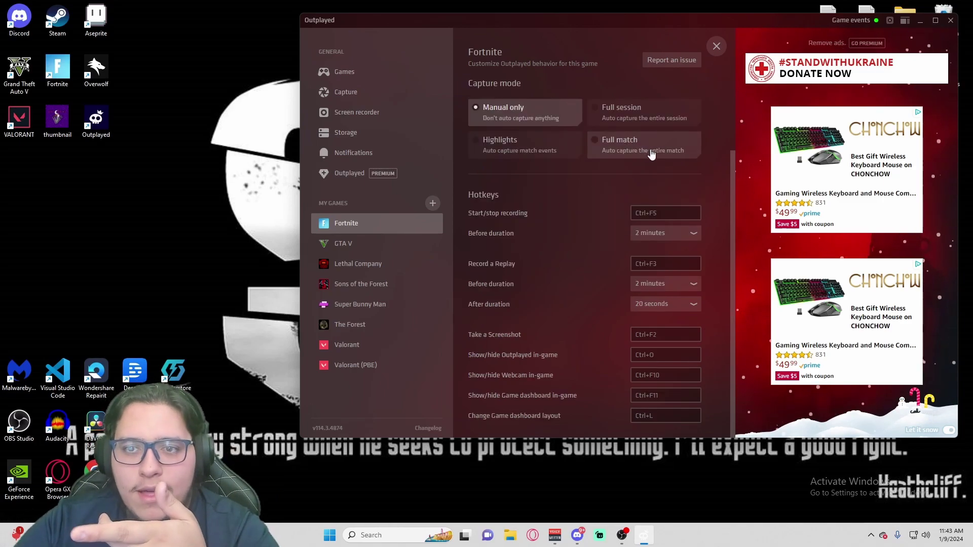
click(514, 147)
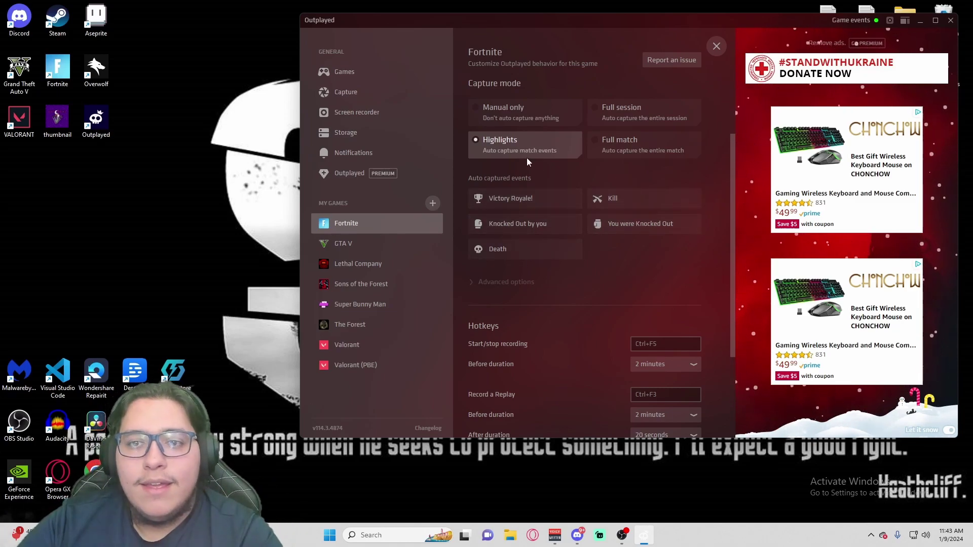
click(502, 106)
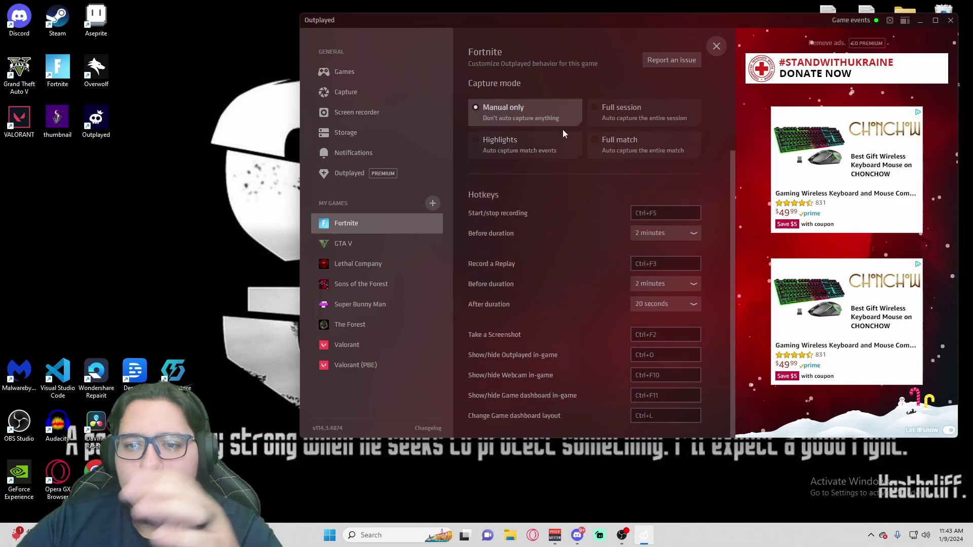
key(super+Up)
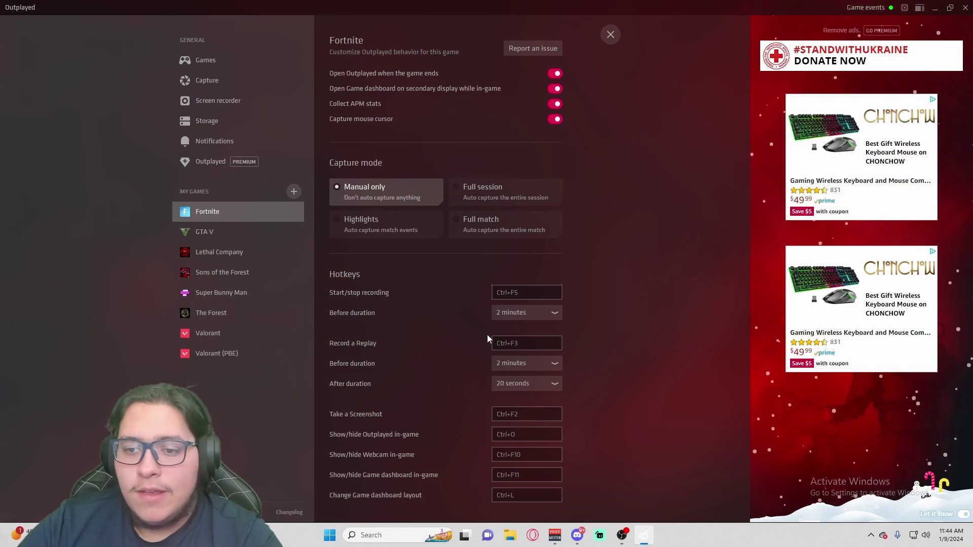
mouse_move(519, 351)
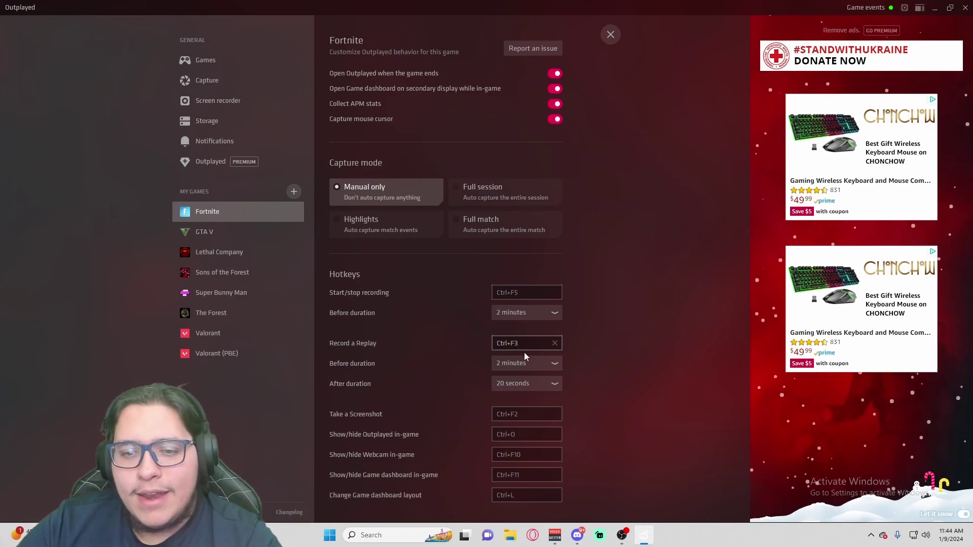
click(530, 364)
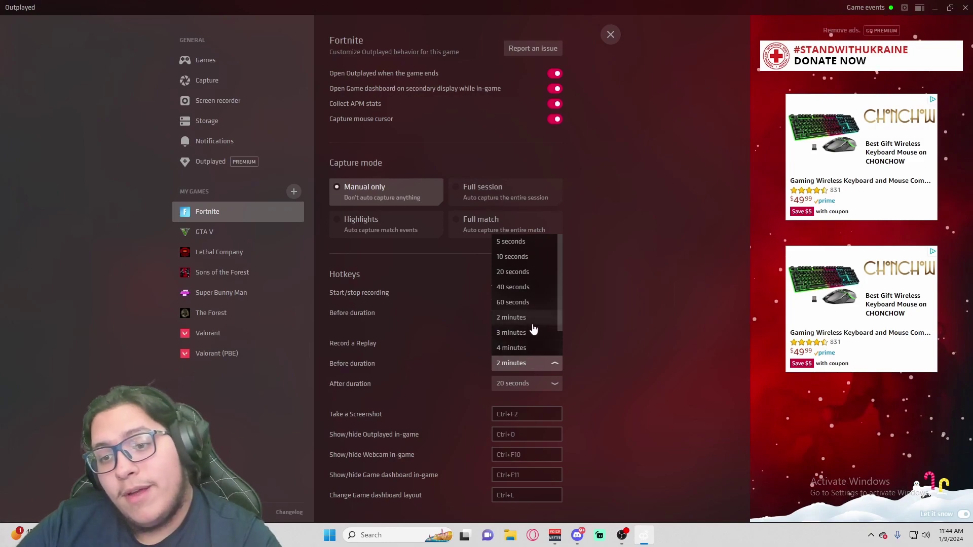
click(584, 354)
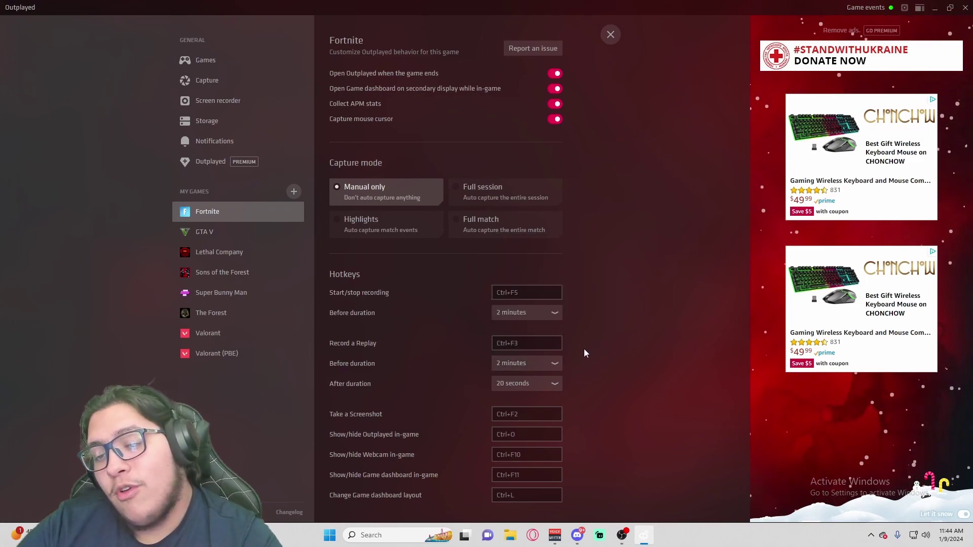
click(550, 365)
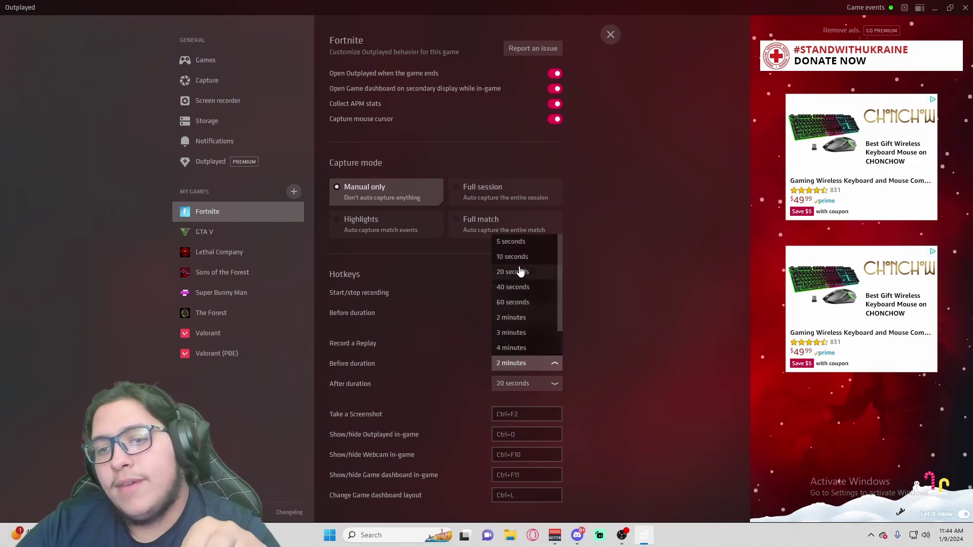
click(600, 254)
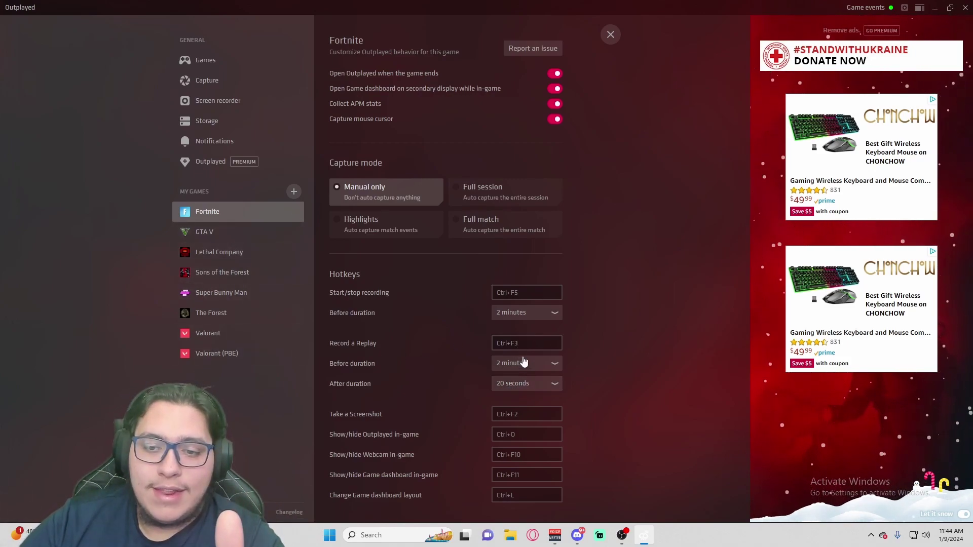
click(524, 369)
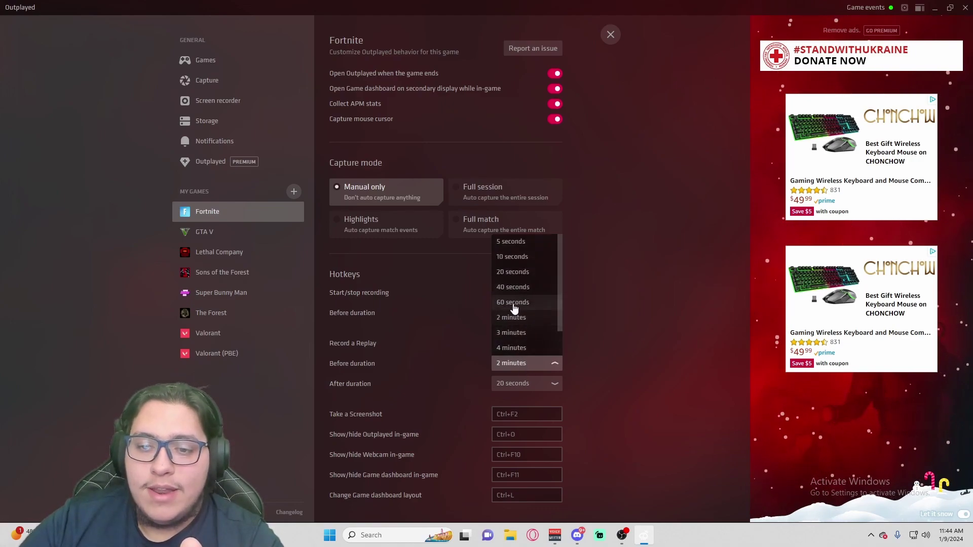
click(508, 333)
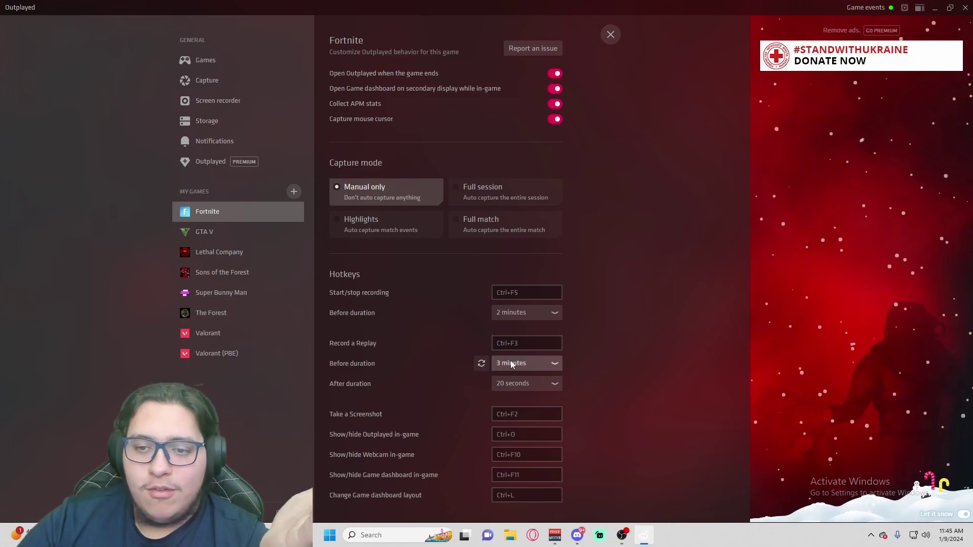
click(510, 363)
click(514, 319)
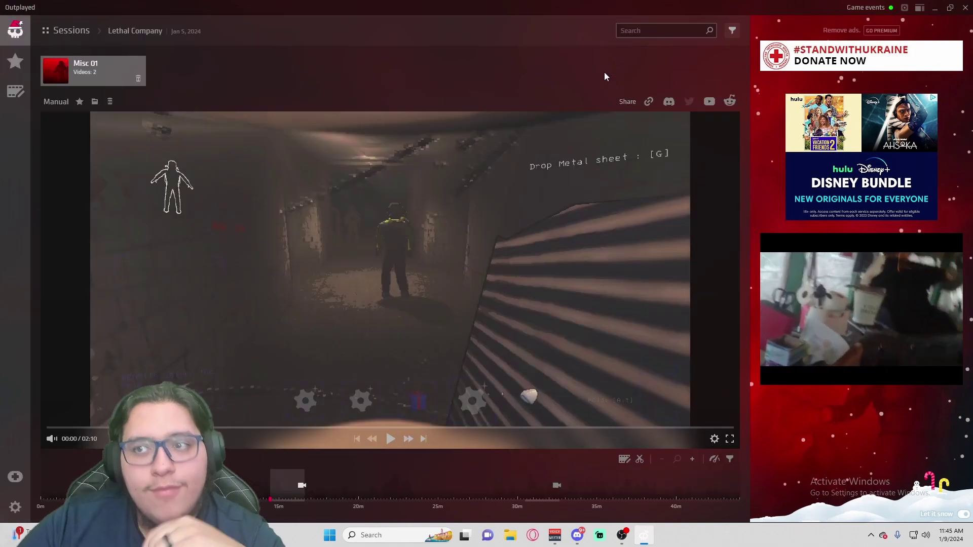
- Restore the window size, reopen the Jan 5 Misc 01 session, and view its favorited Manual clip
drag(555, 5, 500, 18)
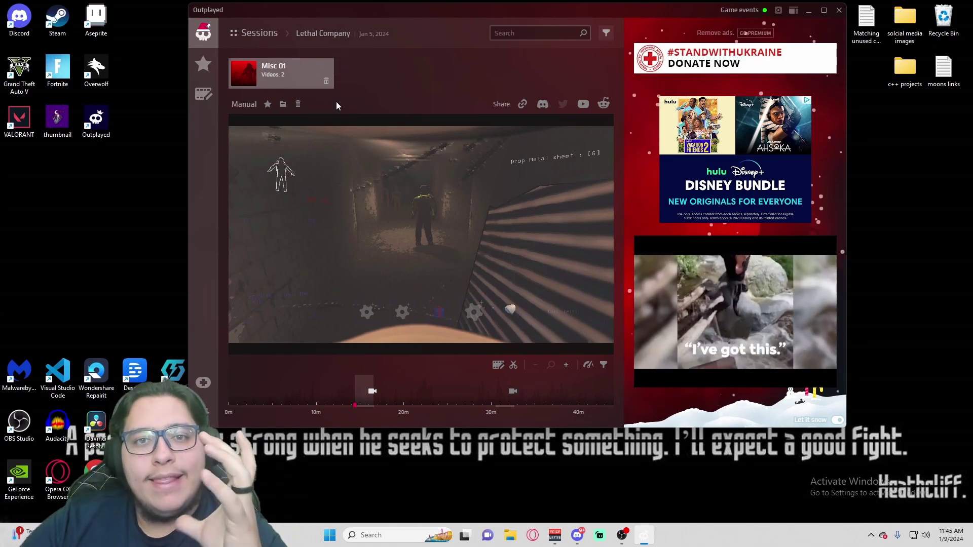
click(269, 35)
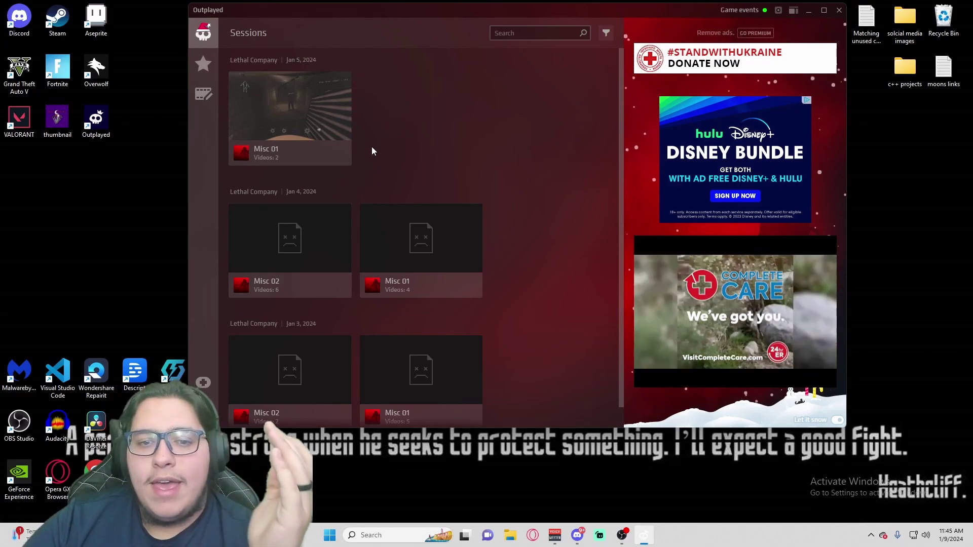
scroll(374, 149, down, 1)
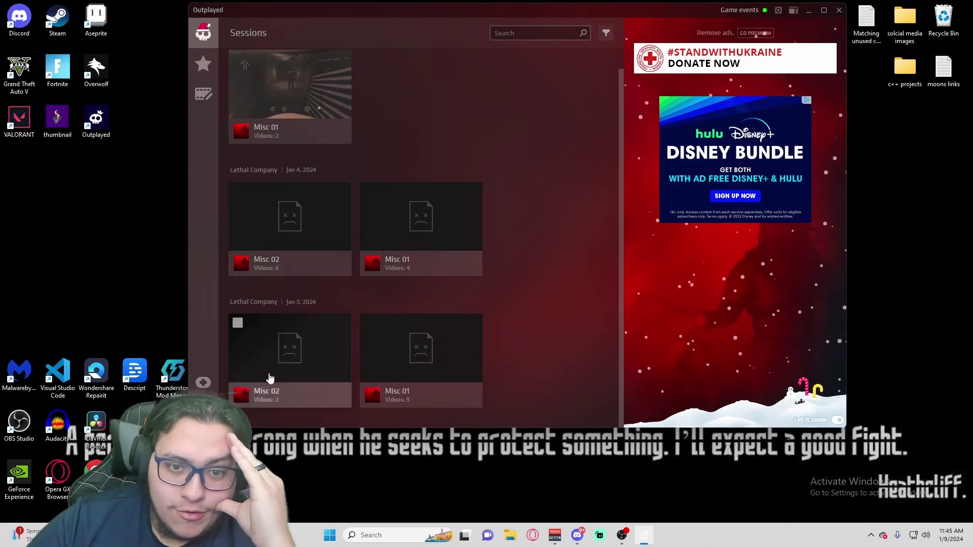
scroll(373, 201, up, 1)
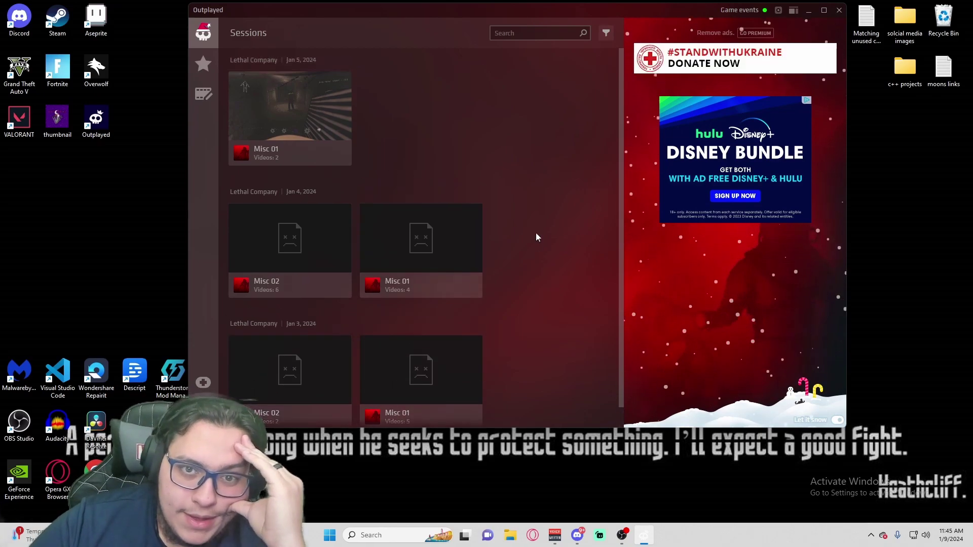
click(268, 113)
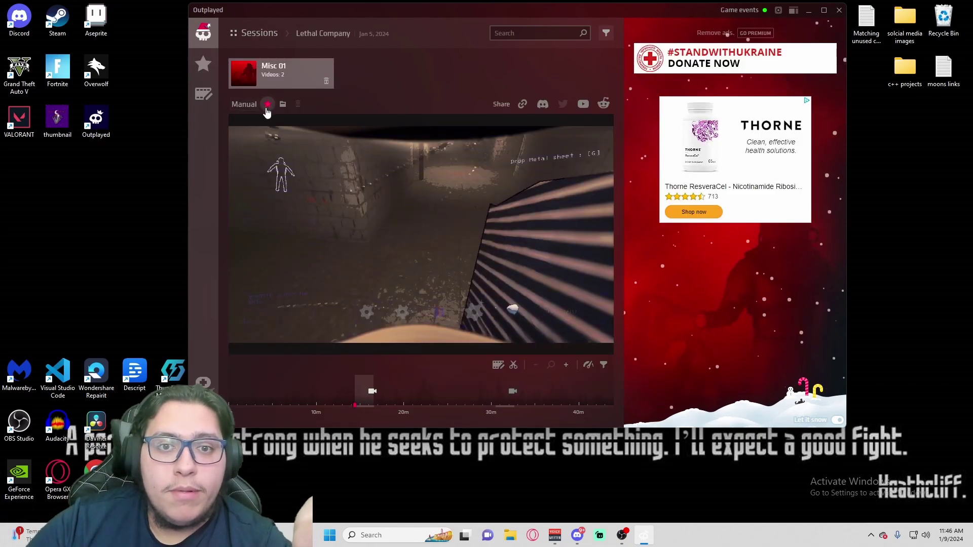
click(204, 65)
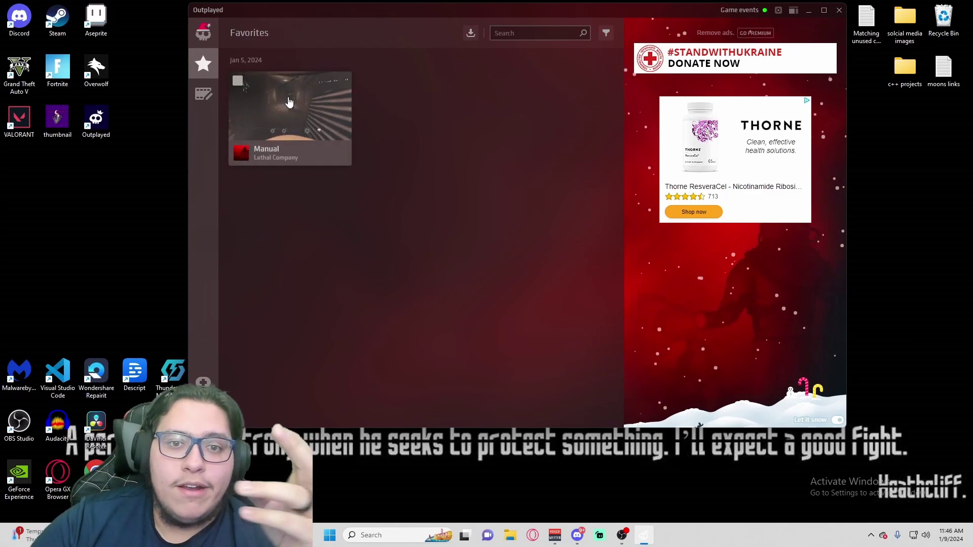
click(291, 152)
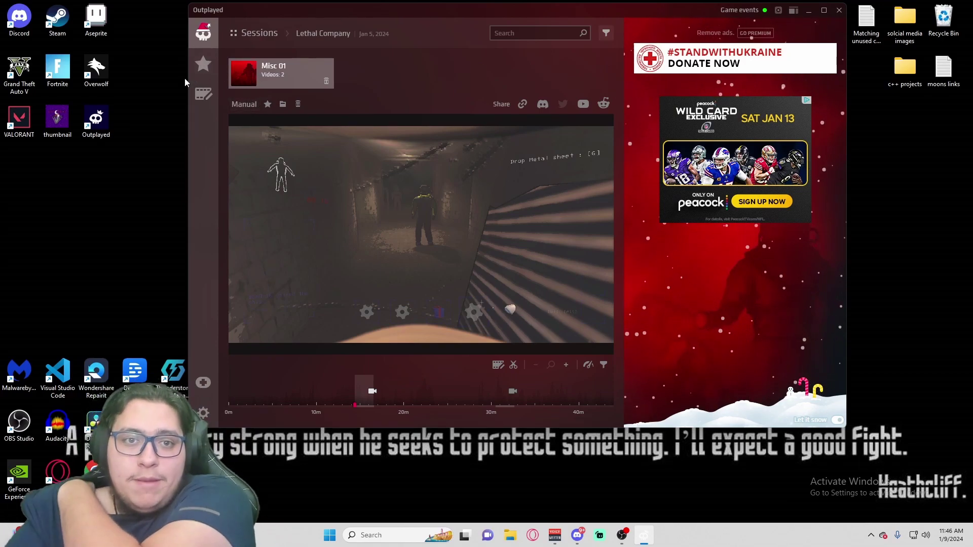
- Start a new Video editor project and import both Jan 5 Manual clips
click(200, 100)
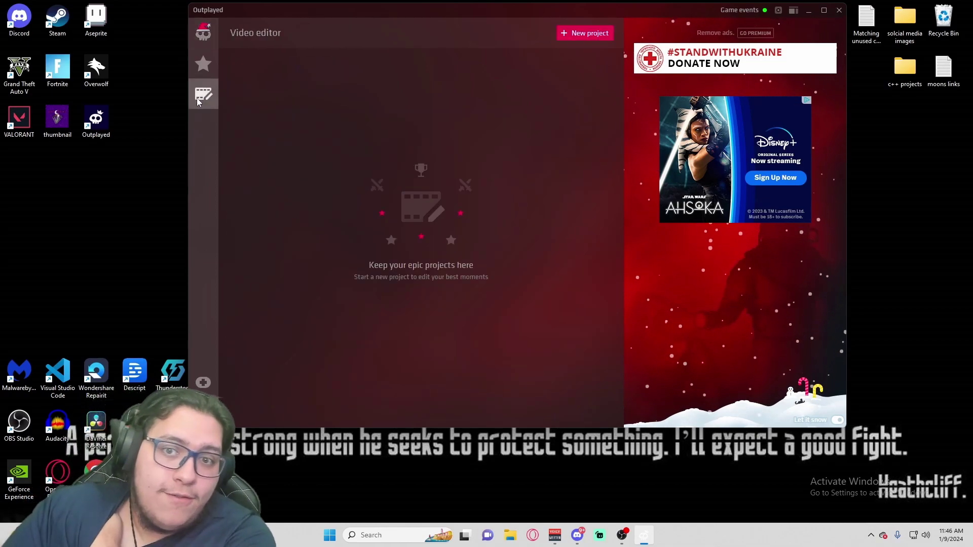
click(580, 35)
click(300, 208)
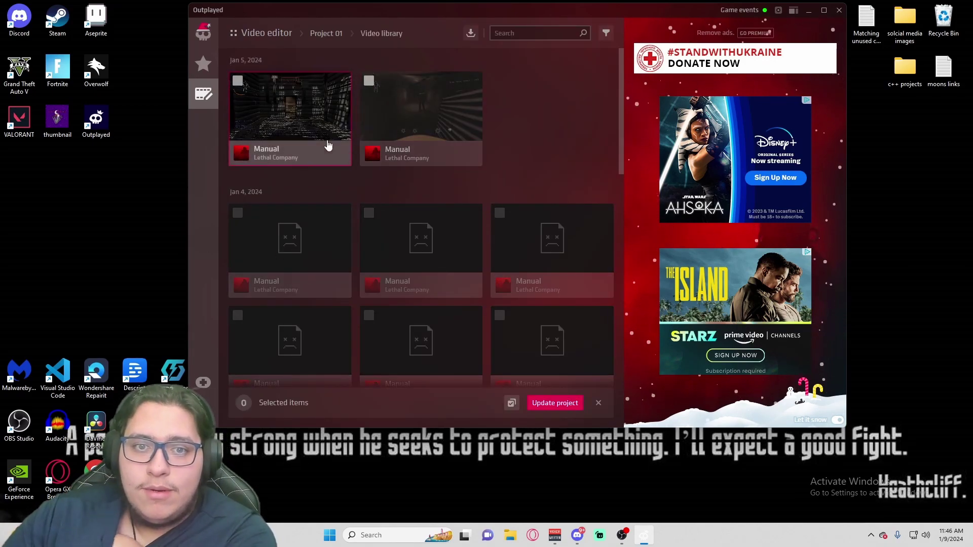
click(380, 132)
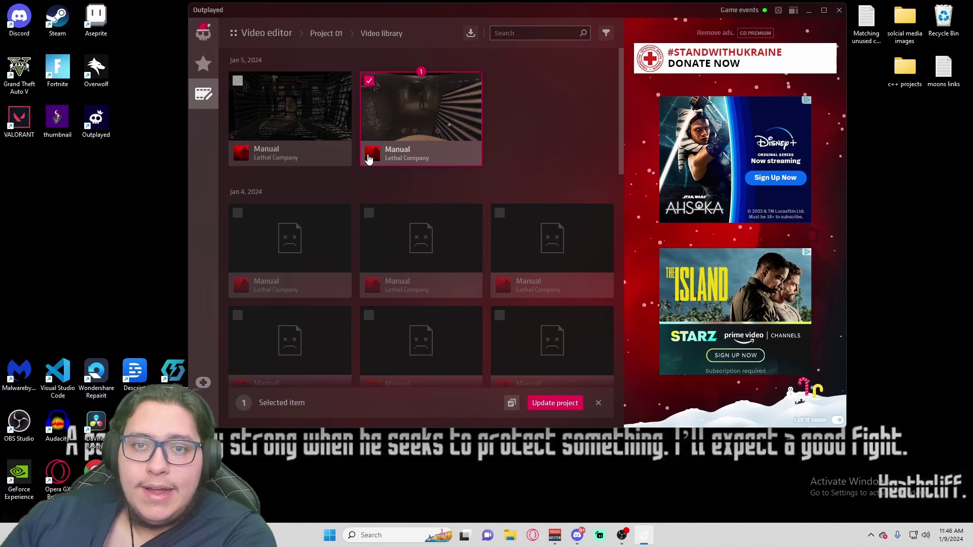
click(283, 108)
click(556, 404)
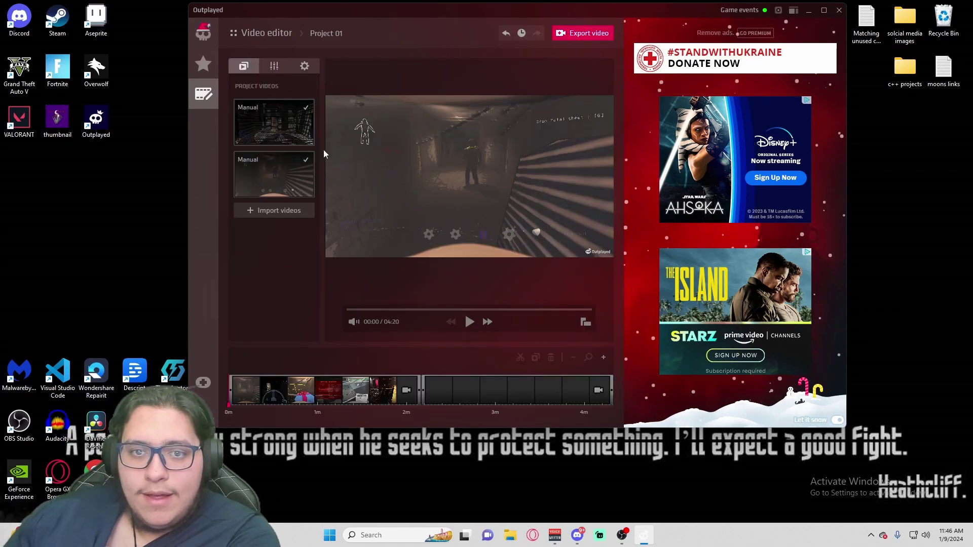
- Trim the first clip on the timeline shorter
click(311, 395)
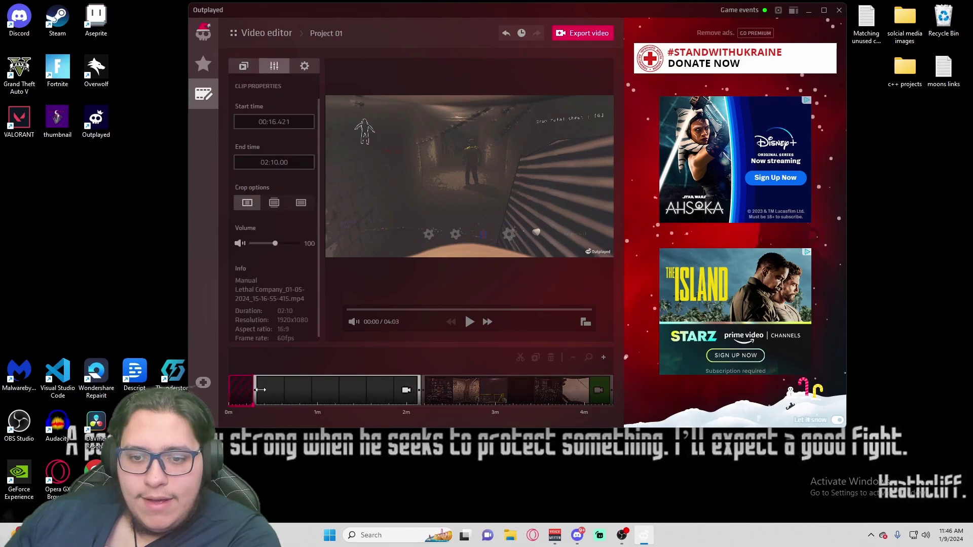
click(402, 394)
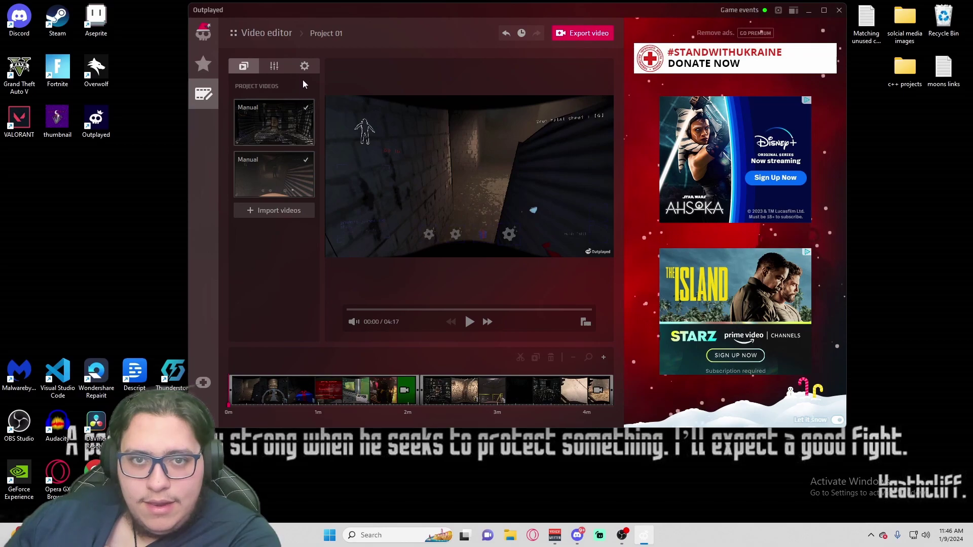
click(303, 400)
click(335, 403)
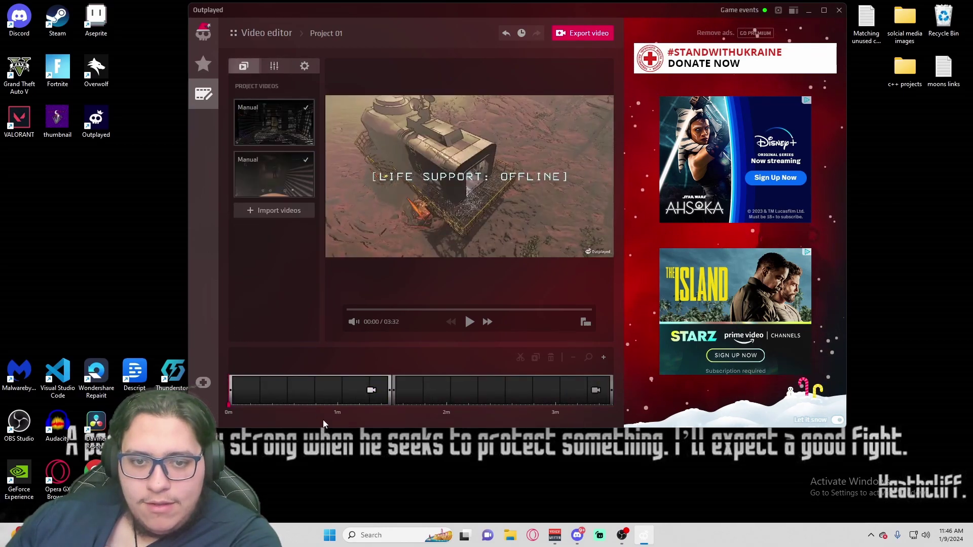
click(362, 405)
click(336, 408)
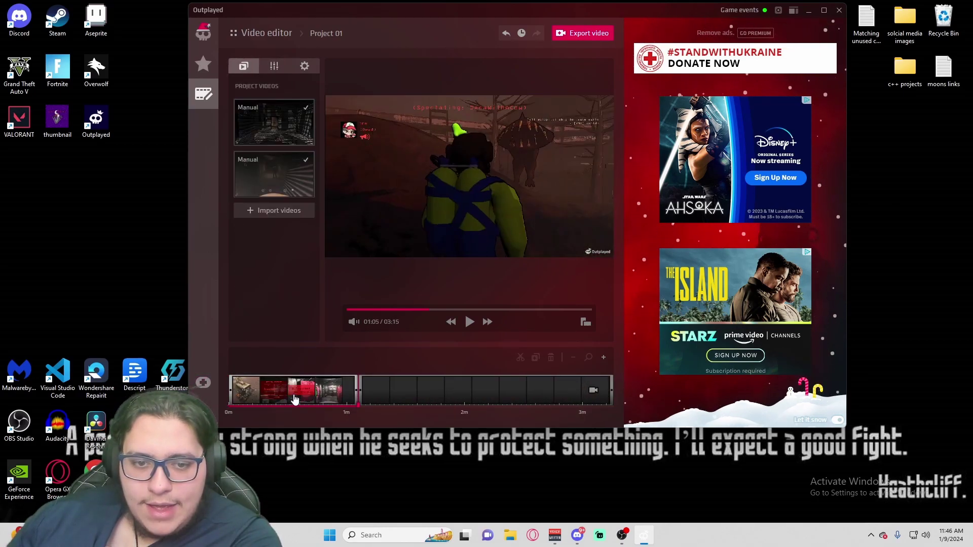
click(340, 390)
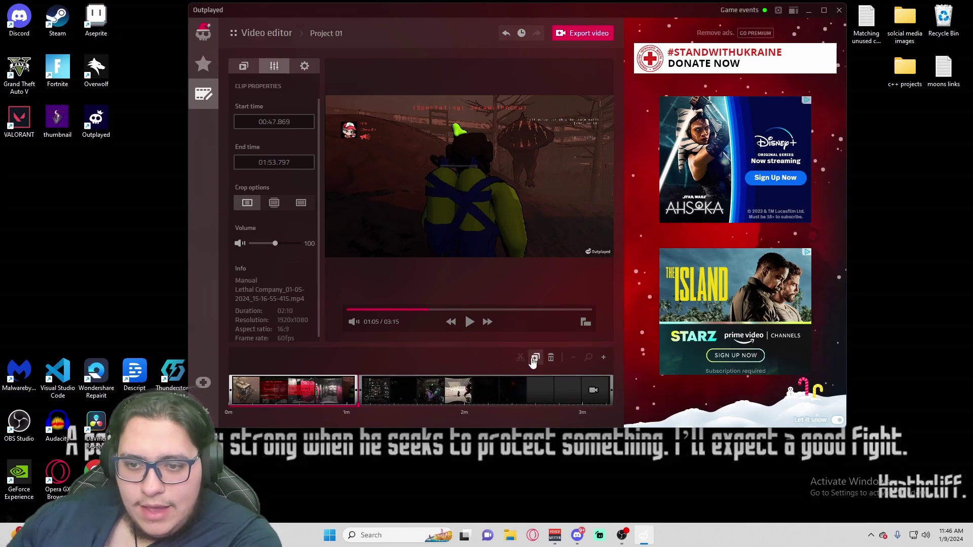
- Split at 00:22, delete the excess, trim the next clip to start near 01:17, then cancel export
drag(347, 411, 274, 409)
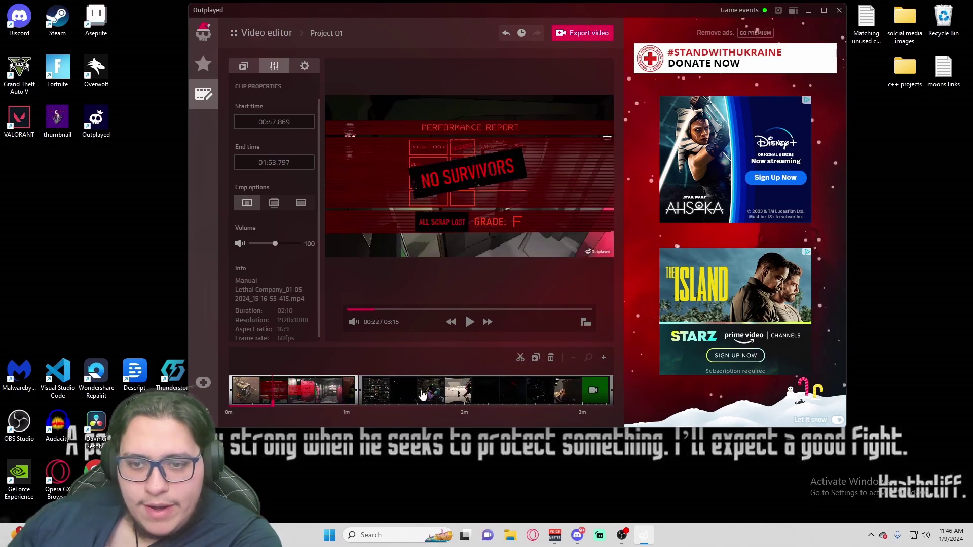
click(521, 357)
click(282, 394)
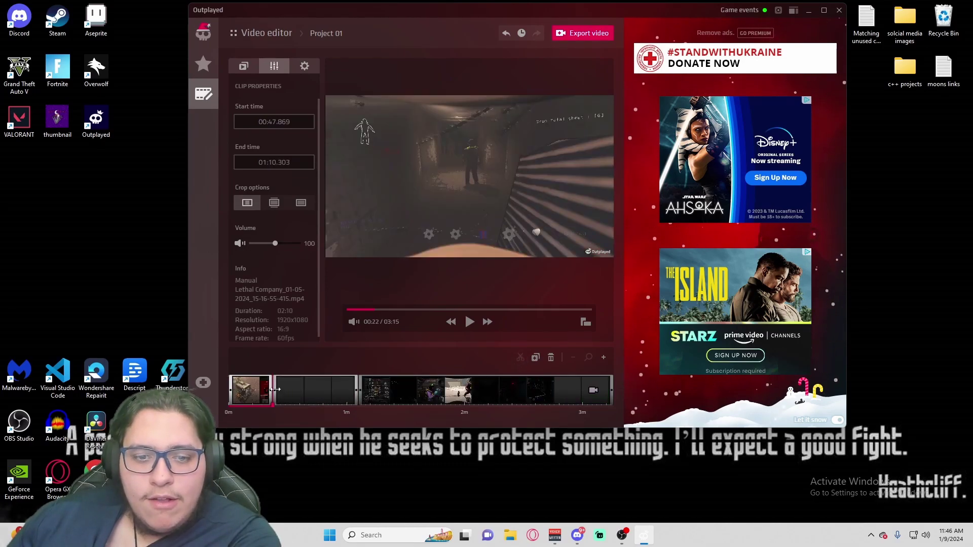
key(Delete)
click(317, 403)
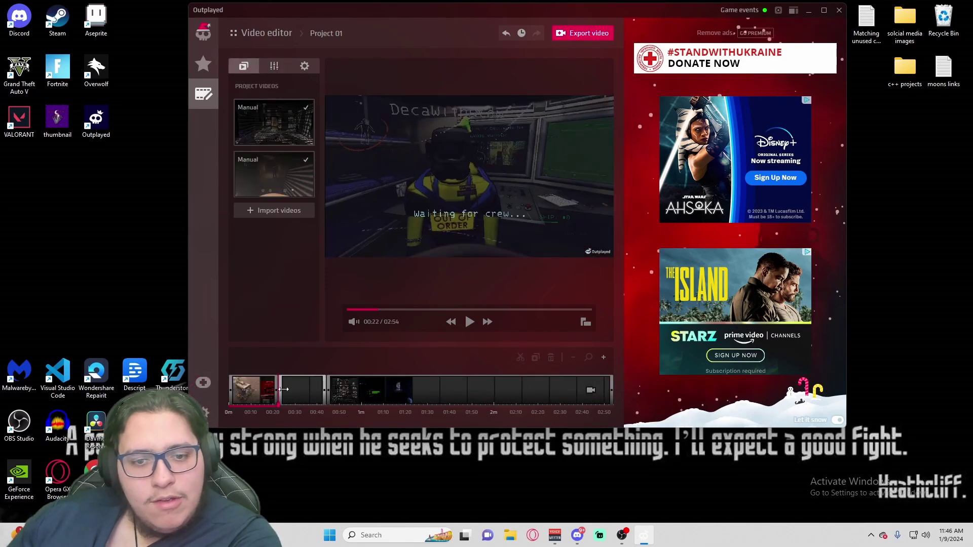
drag(198, 387, 268, 380)
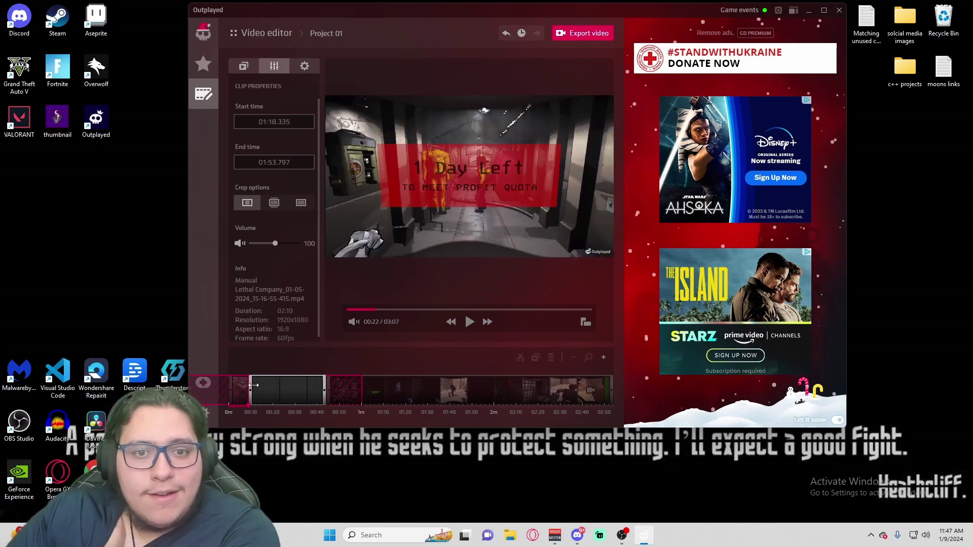
click(284, 348)
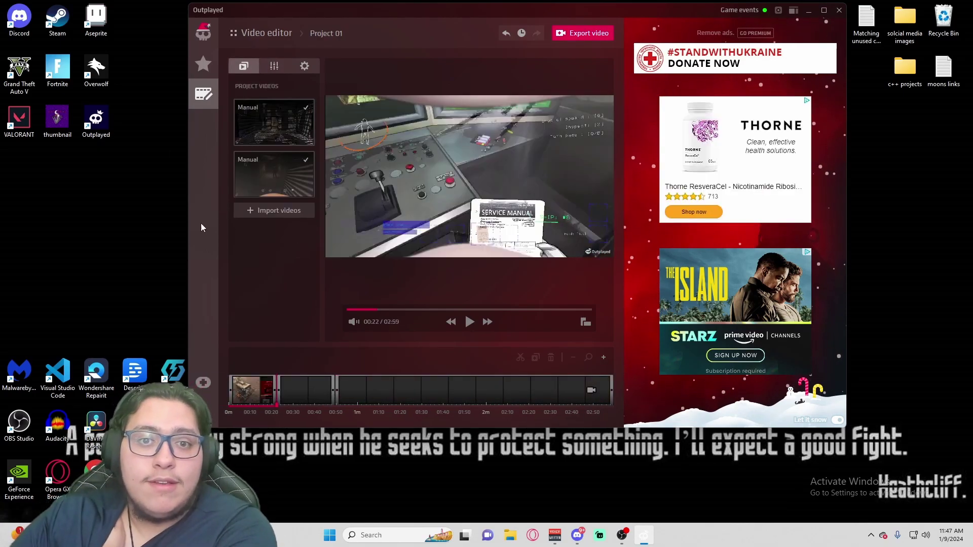
click(590, 36)
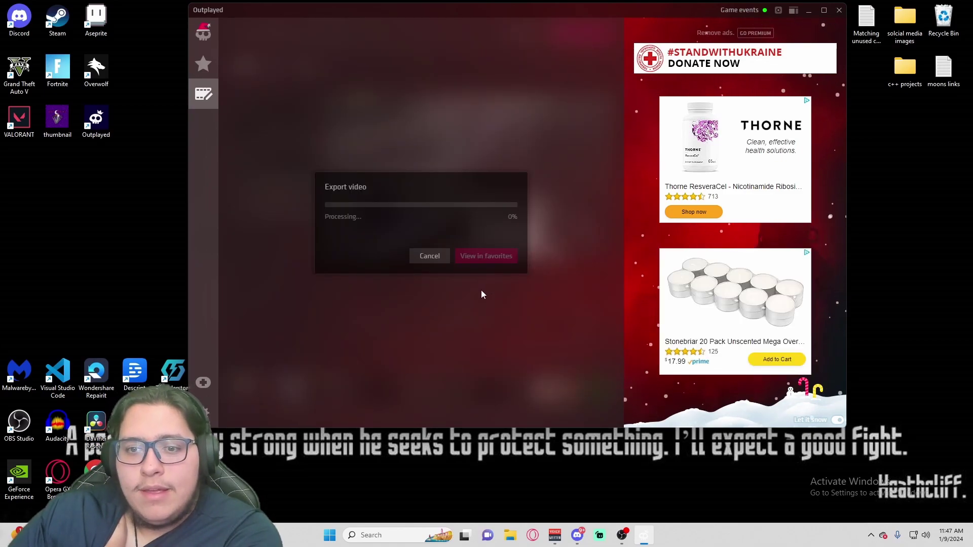
click(433, 259)
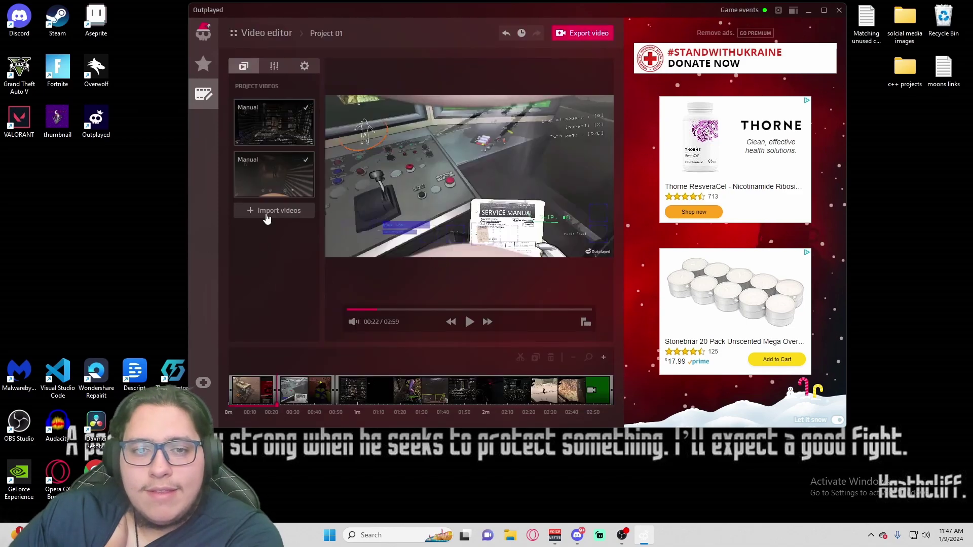